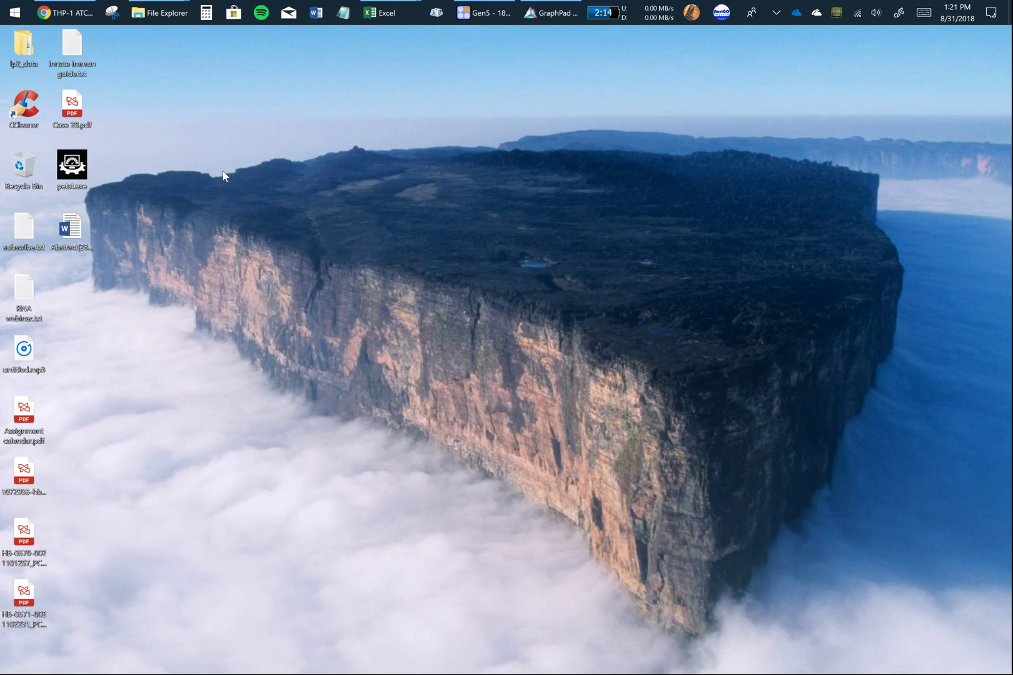
# - Launch Bio-Rad CFX Manager from its tile in the UF group of the Start menu
pyautogui.click(15, 9)
pyautogui.scroll(-5, 319, 342)
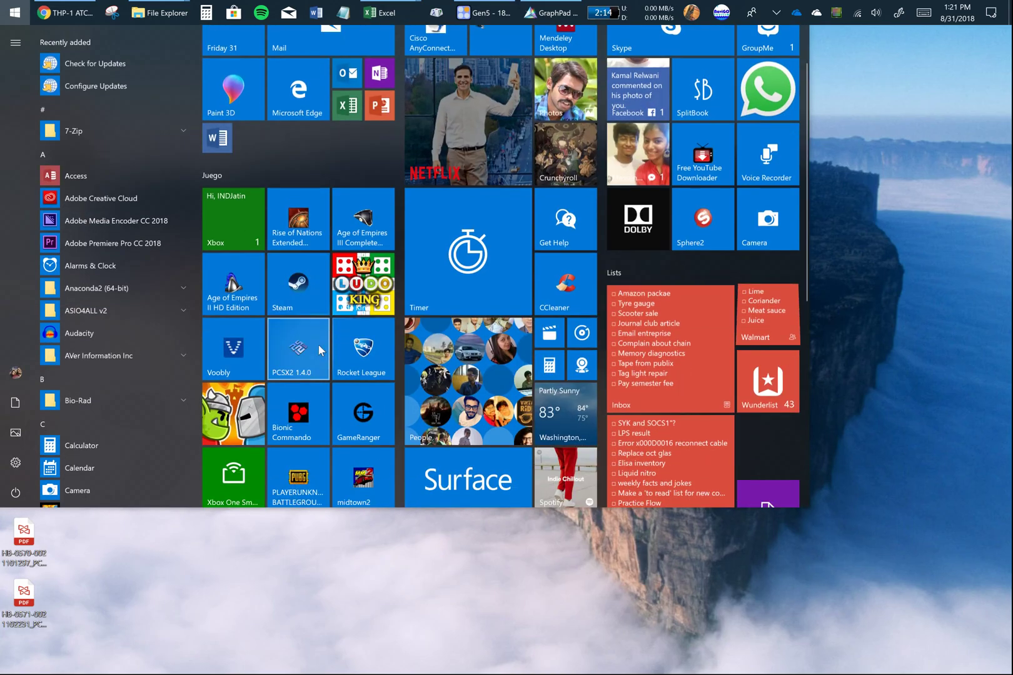
pyautogui.scroll(-2, 329, 348)
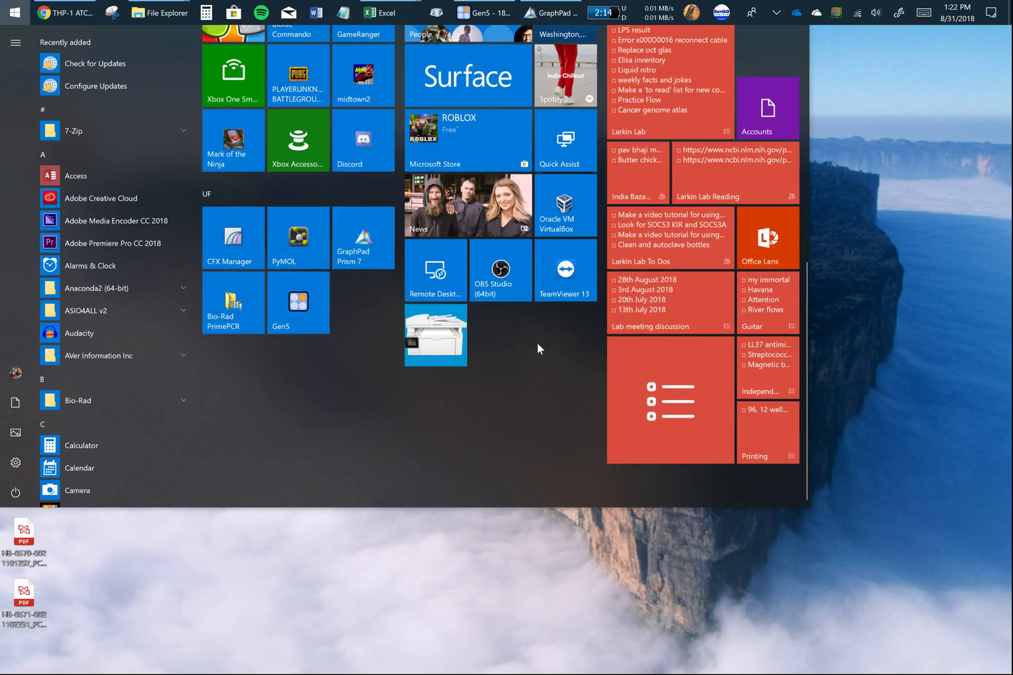
pyautogui.click(457, 358)
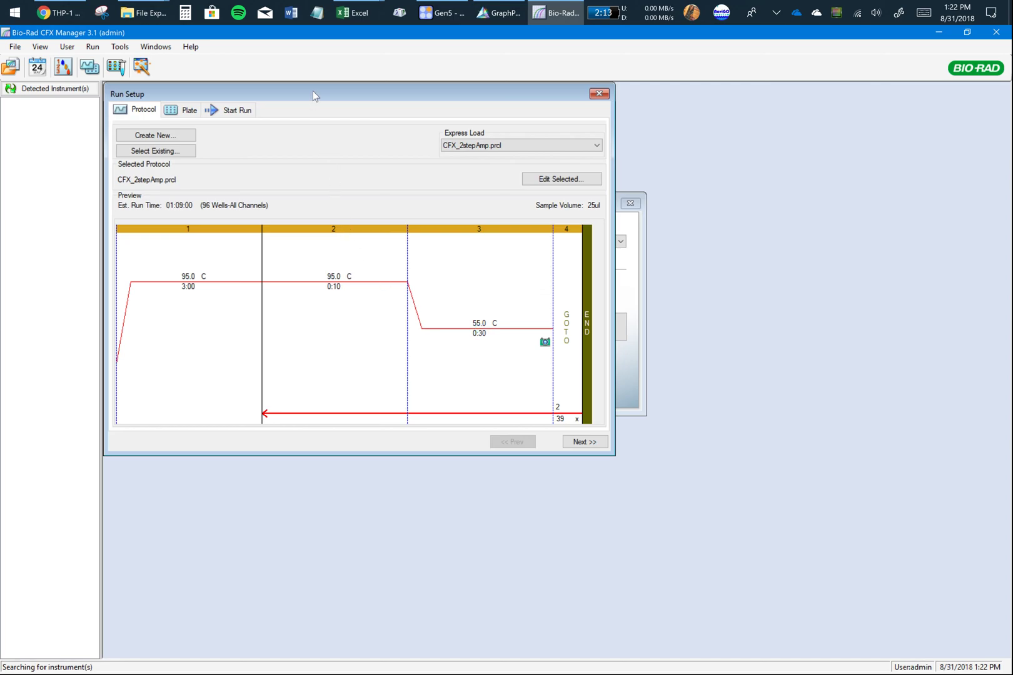
# - Recentre Run Setup and browse to the personal folder of saved protocols
pyautogui.moveTo(313, 91); pyautogui.dragTo(474, 151)
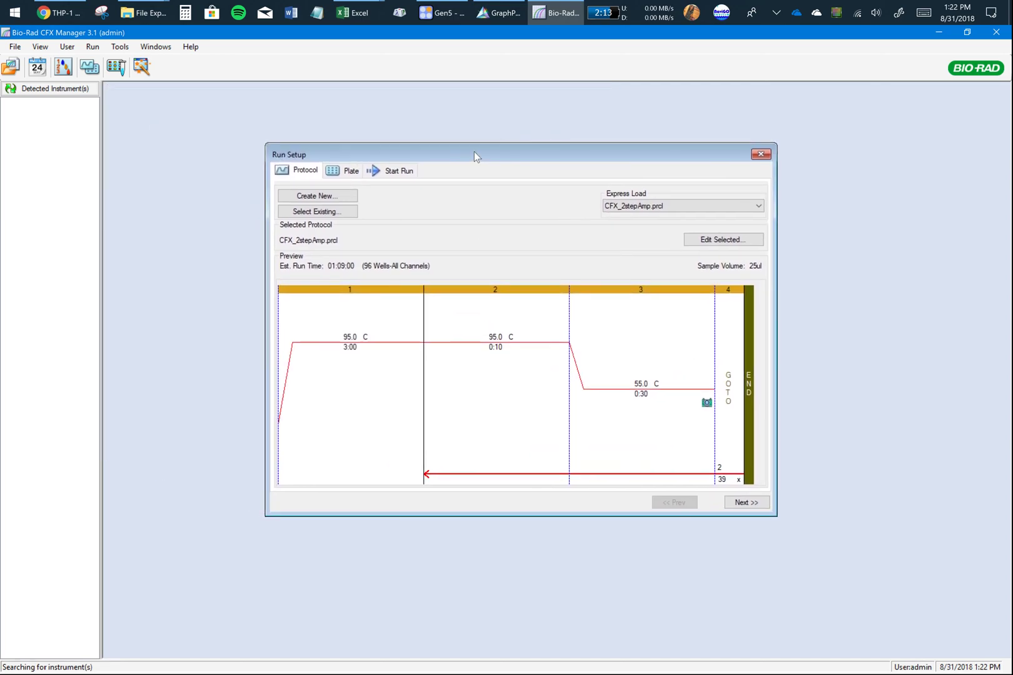
pyautogui.click(309, 212)
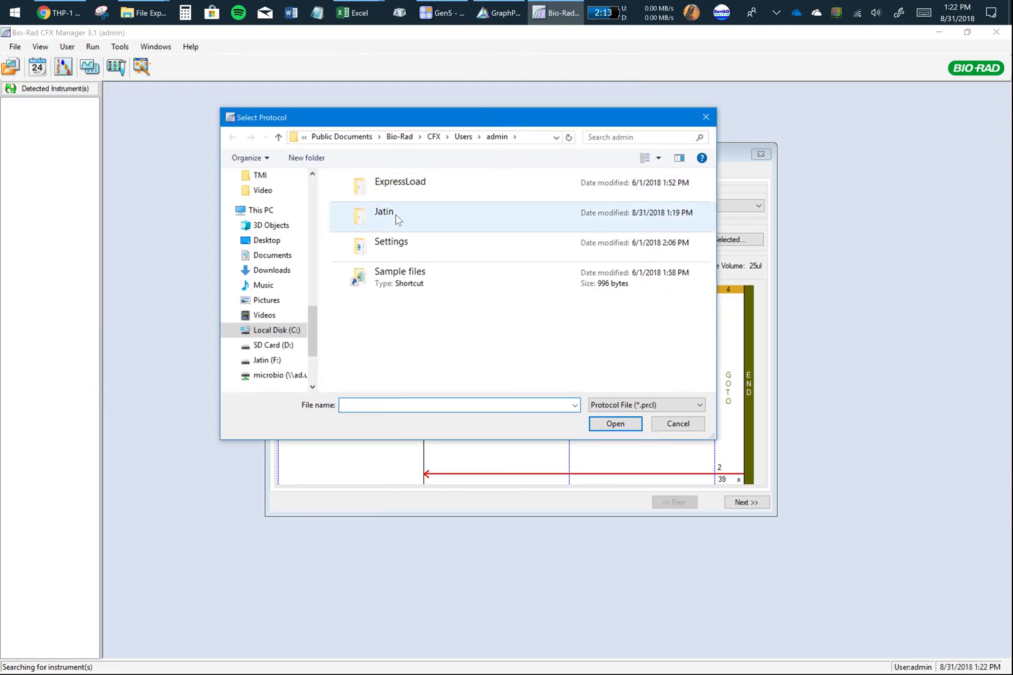
pyautogui.doubleClick(396, 218)
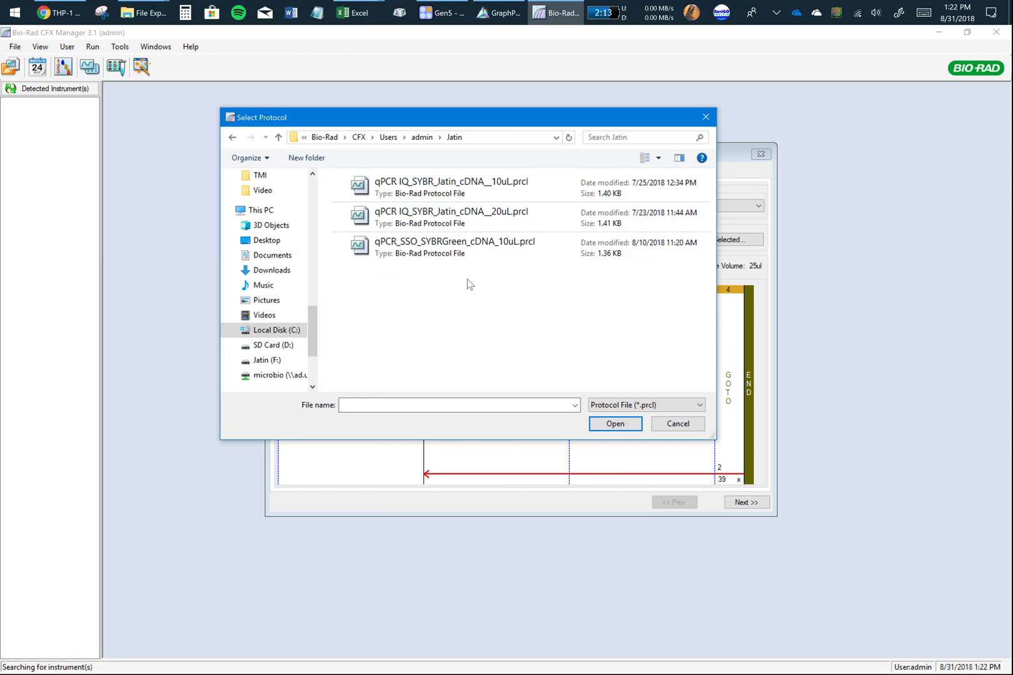
# - Compare the IQ SYBR protocols, then load qPCR_SSO_SYBRGreen_cDNA_10uL.prcl into the run
pyautogui.click(413, 250)
pyautogui.click(429, 211)
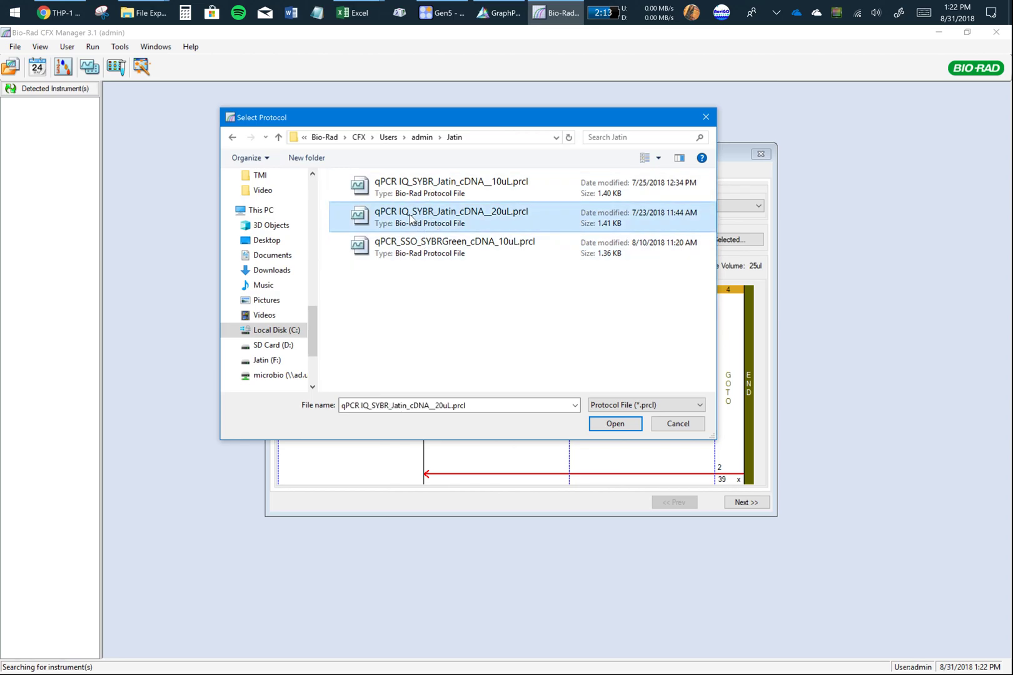
pyautogui.click(414, 249)
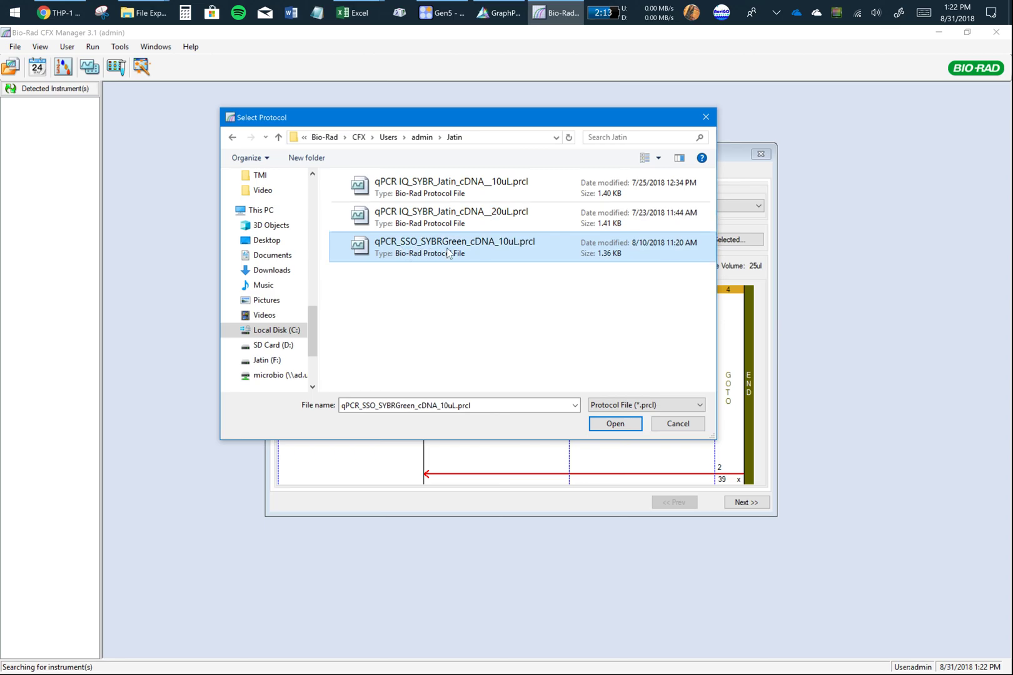
pyautogui.click(504, 217)
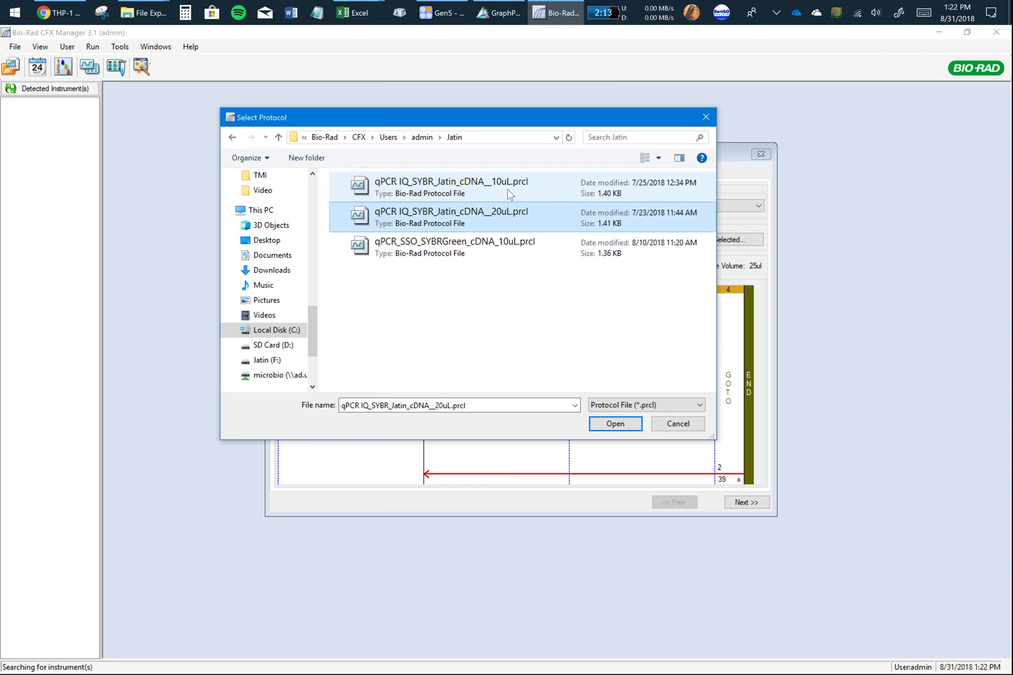
pyautogui.click(509, 195)
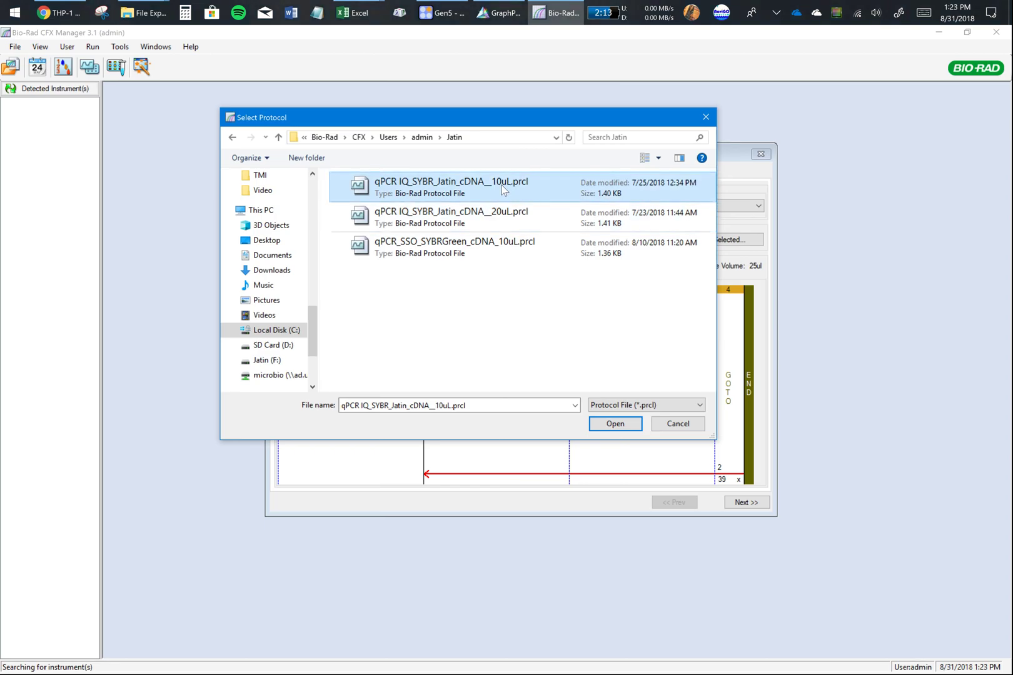
pyautogui.click(497, 214)
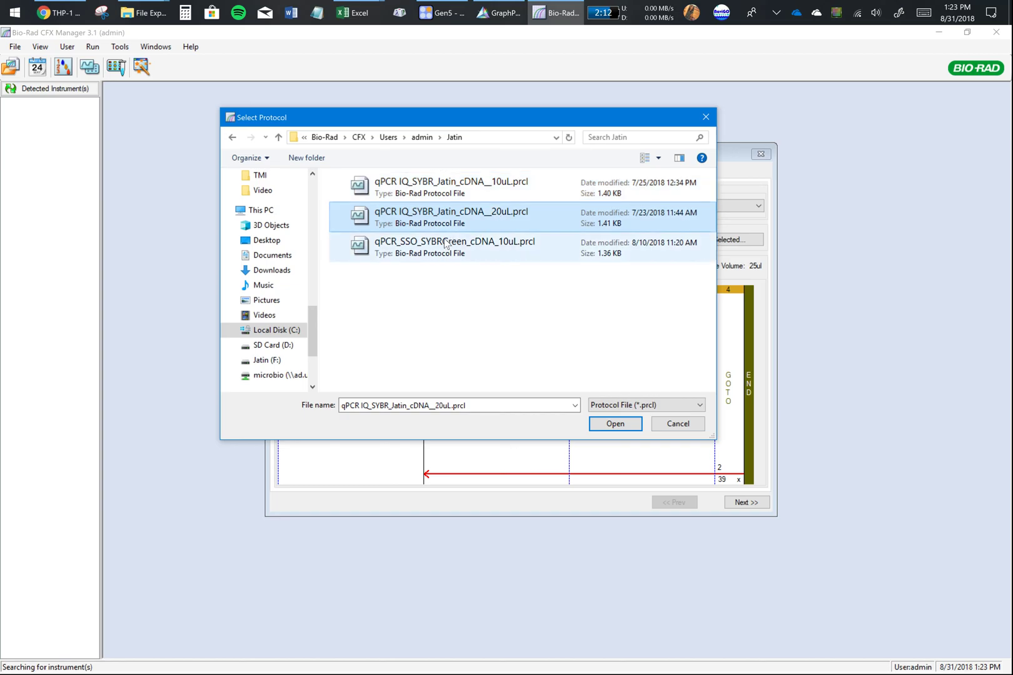
pyautogui.click(445, 243)
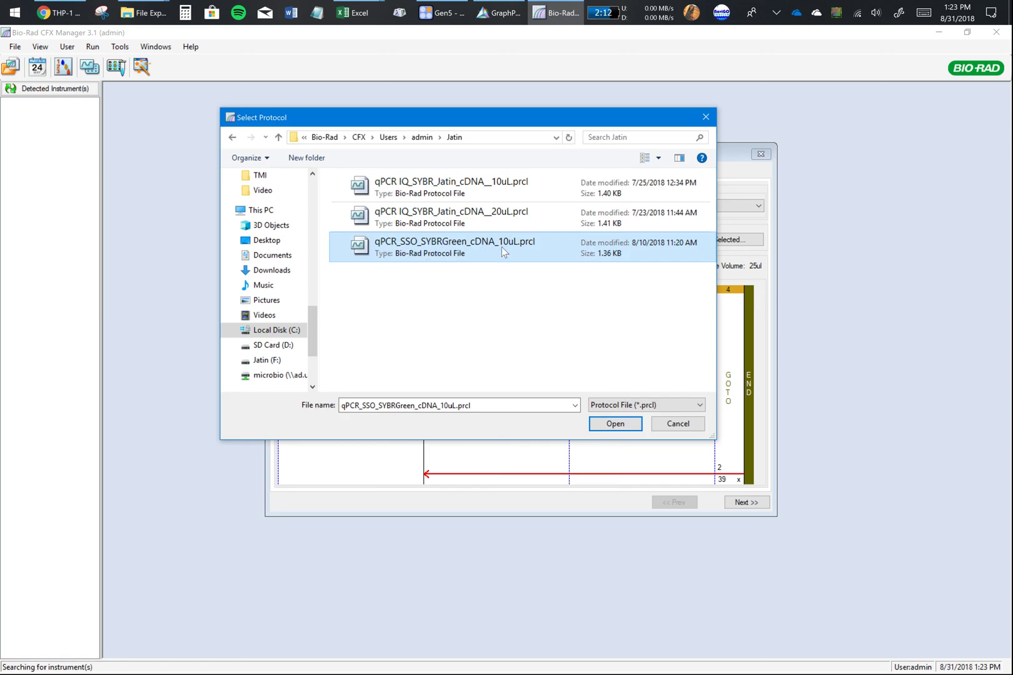
pyautogui.doubleClick(394, 250)
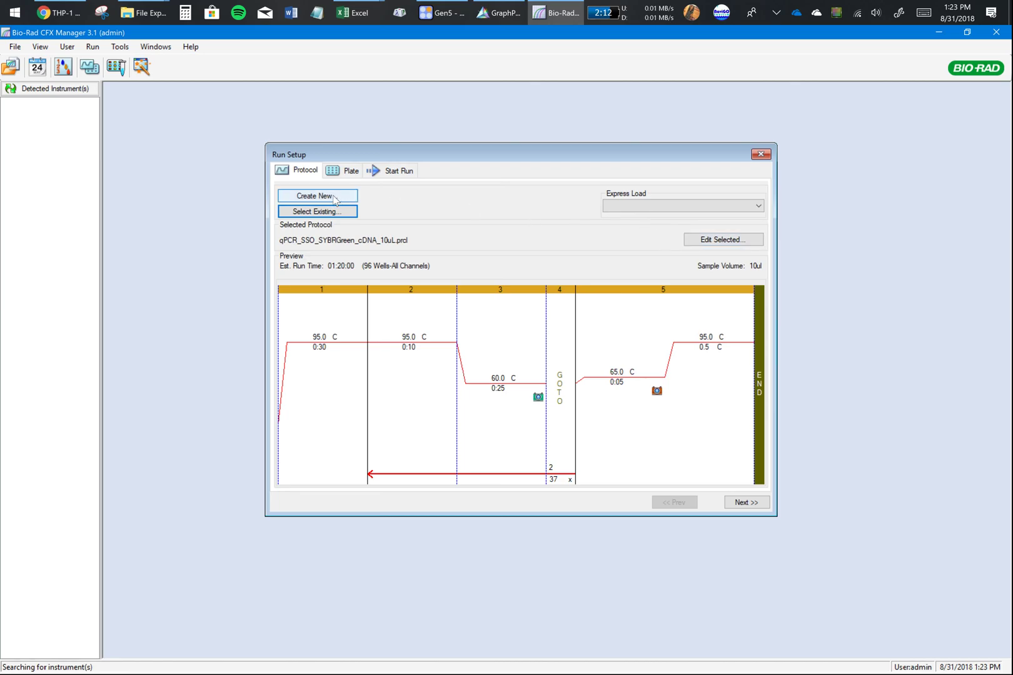
# - Start a new protocol in the Protocol Editor, then cancel it, keeping the SSO protocol loaded
pyautogui.click(328, 196)
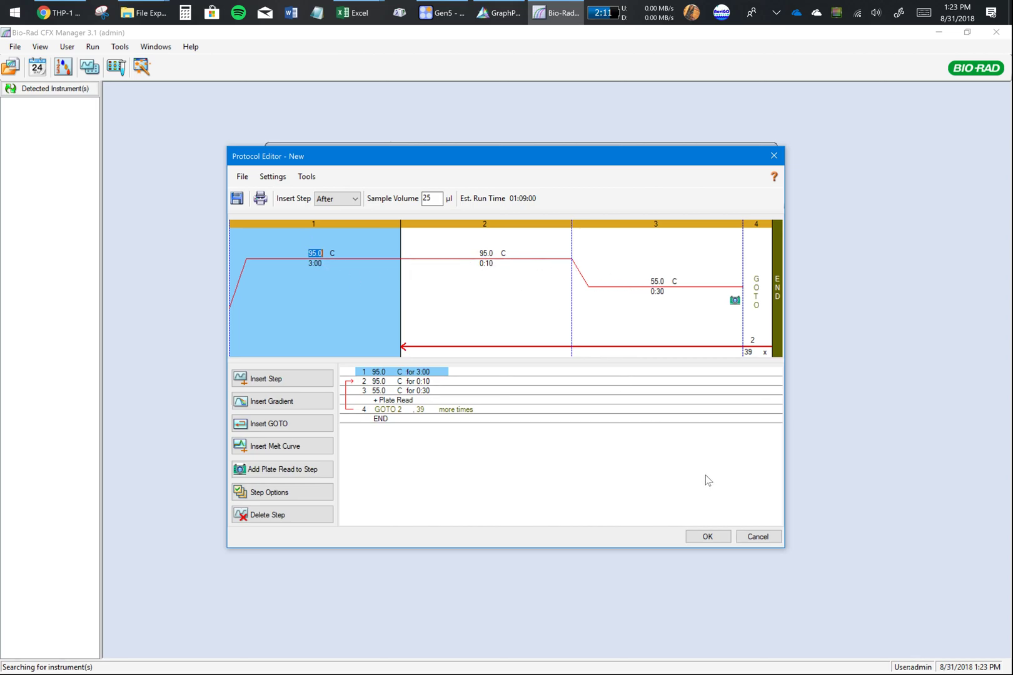
pyautogui.click(761, 537)
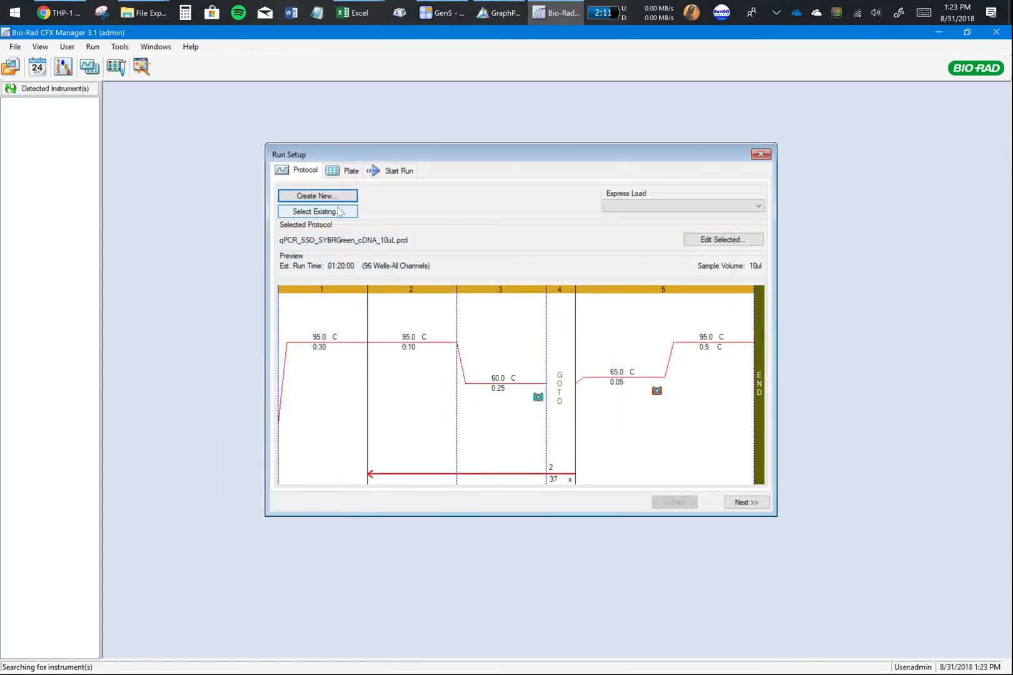
# - Move to the Plate step and edit QuickPlate_96 wells_All Channels.pltd in the Plate Editor
pyautogui.click(343, 172)
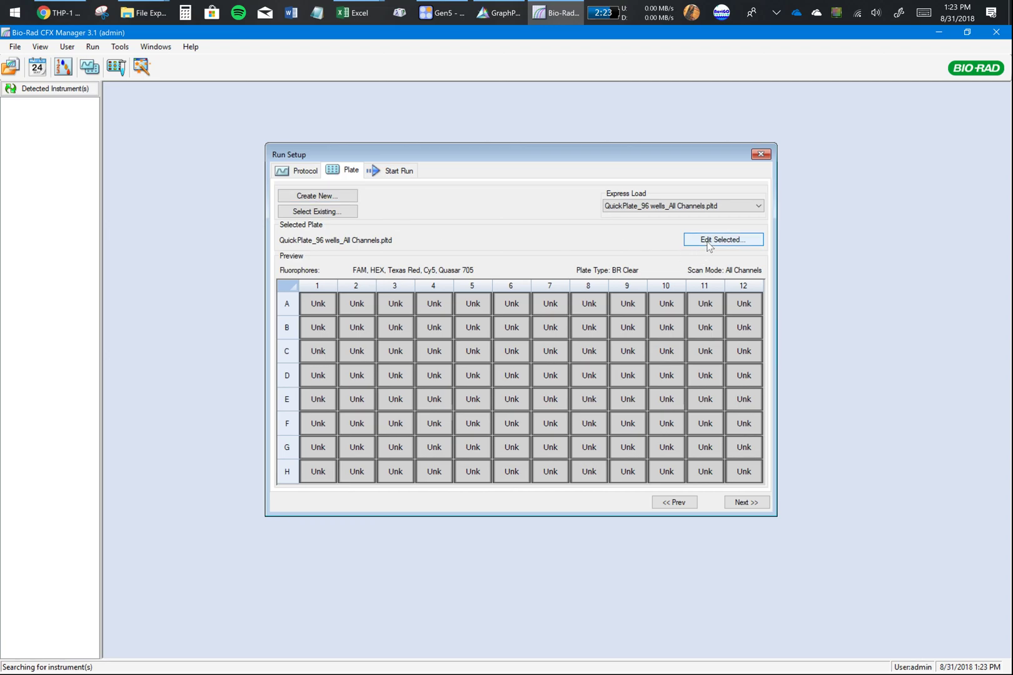
pyautogui.click(707, 242)
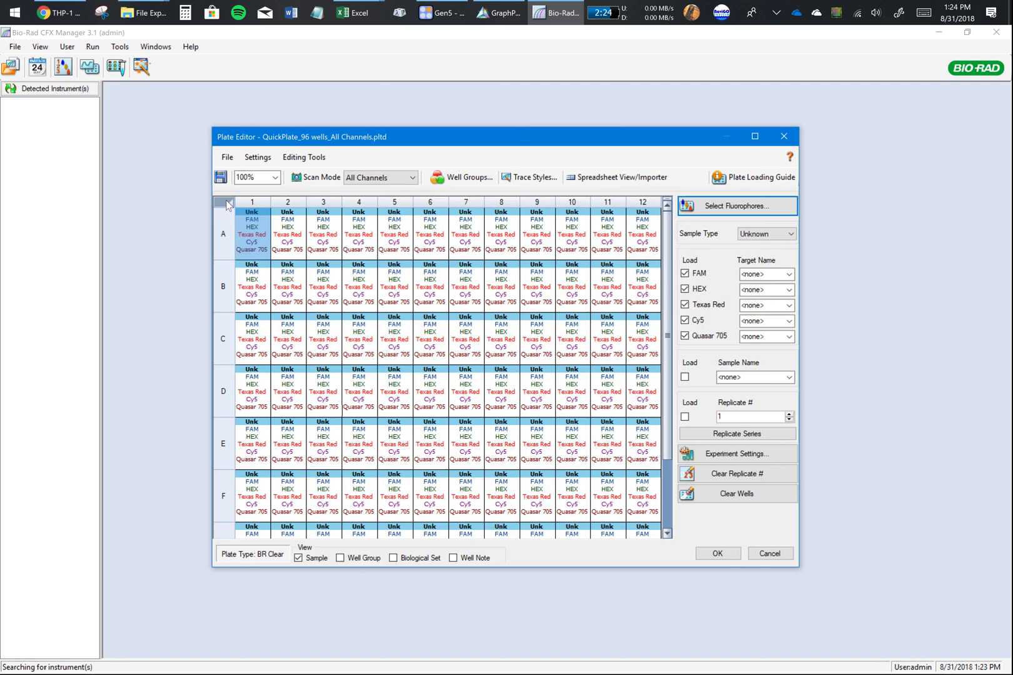
# - Clear all 96 wells, maximize the Plate Editor, and reselect wells A1–H12
pyautogui.click(227, 204)
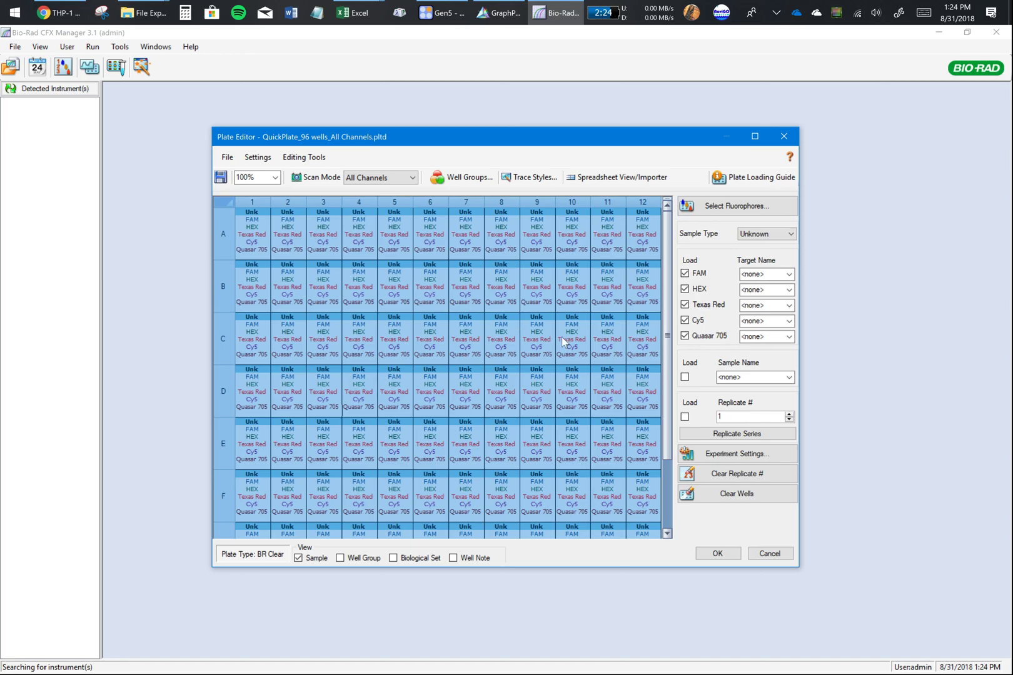
pyautogui.click(737, 494)
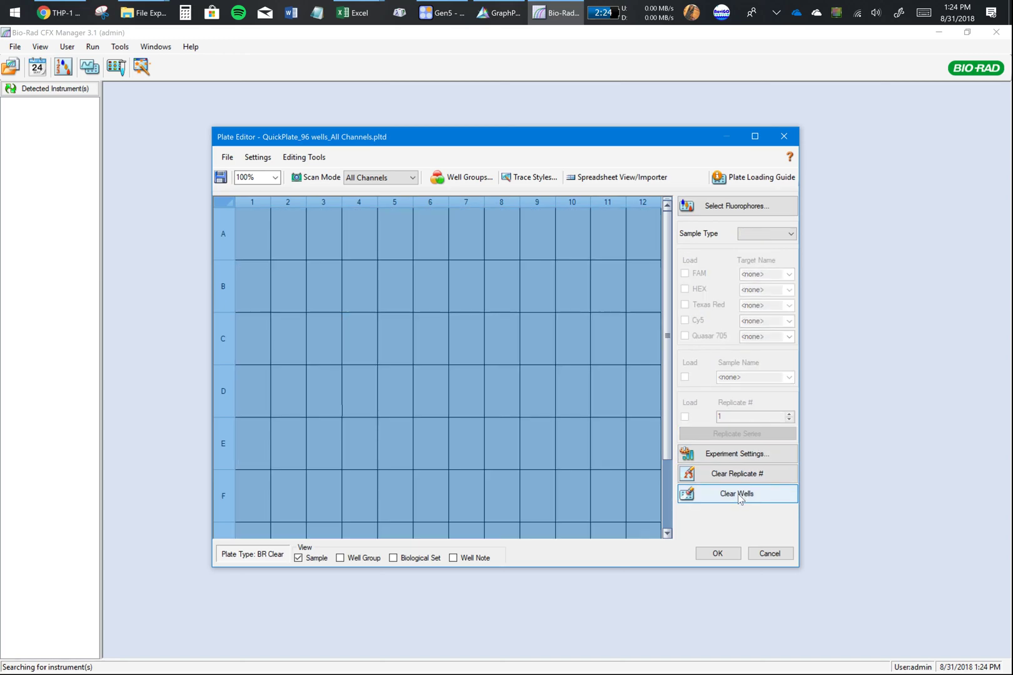
pyautogui.click(415, 276)
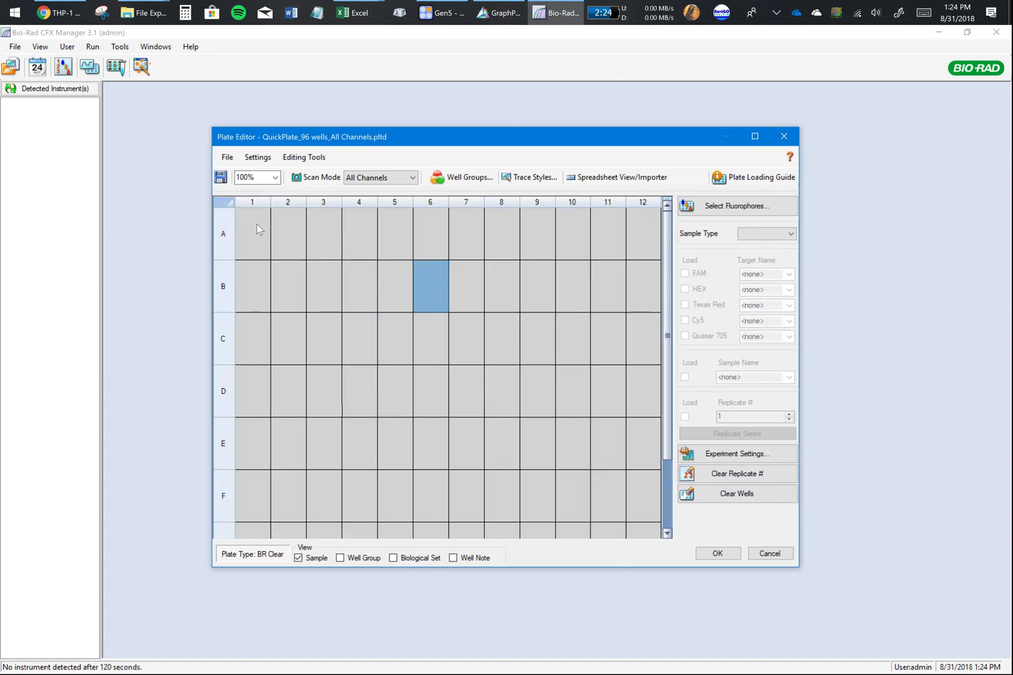
pyautogui.moveTo(256, 228); pyautogui.dragTo(398, 341)
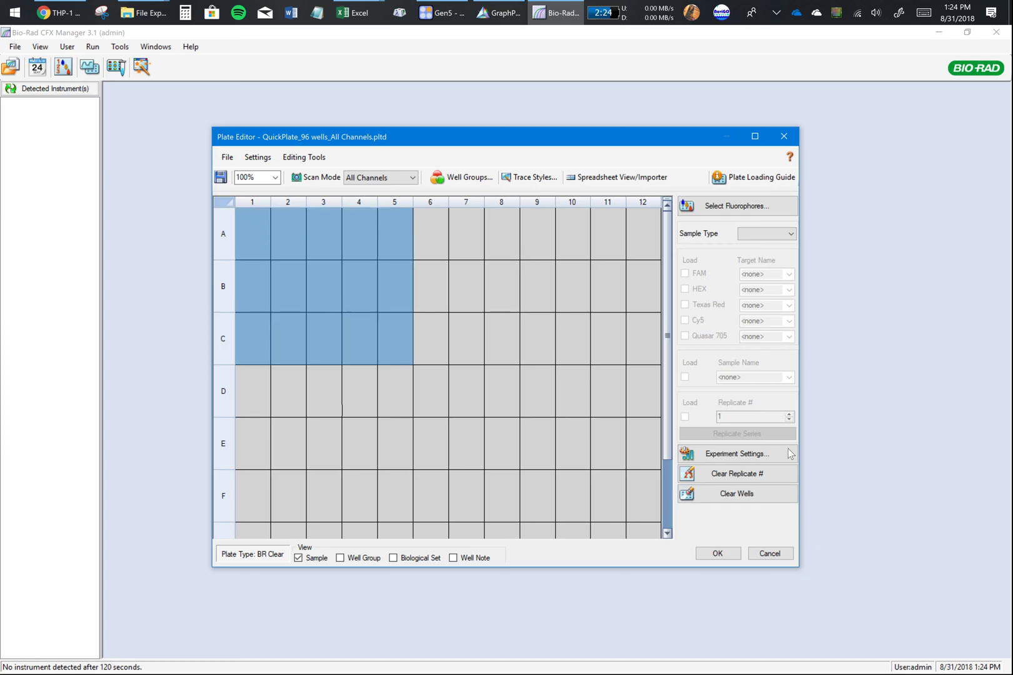
pyautogui.click(755, 135)
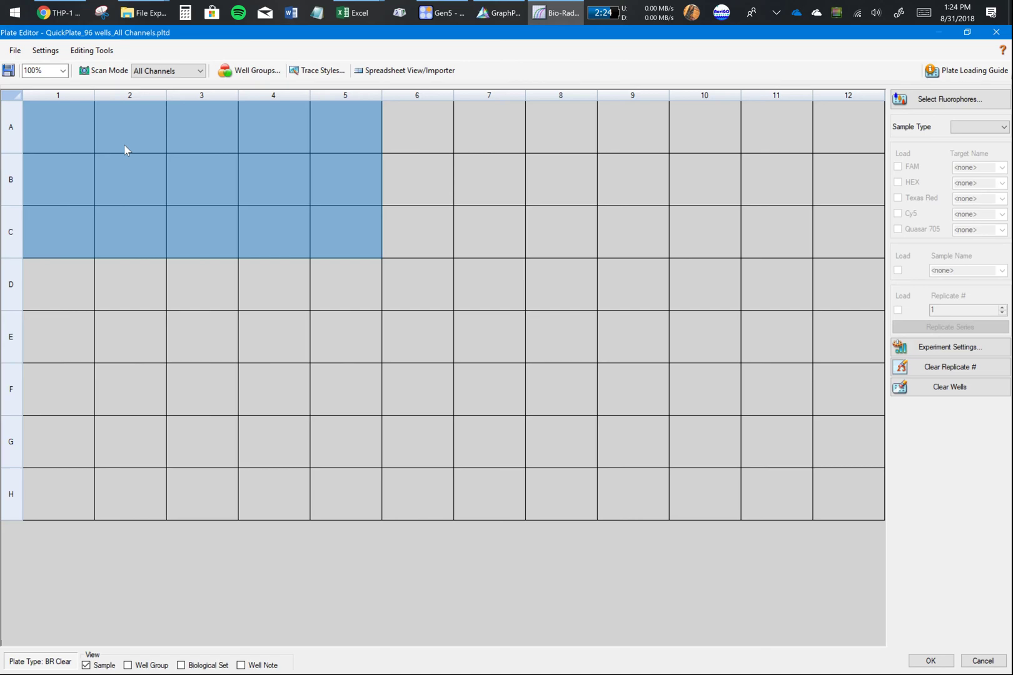
pyautogui.moveTo(23, 108); pyautogui.dragTo(881, 505)
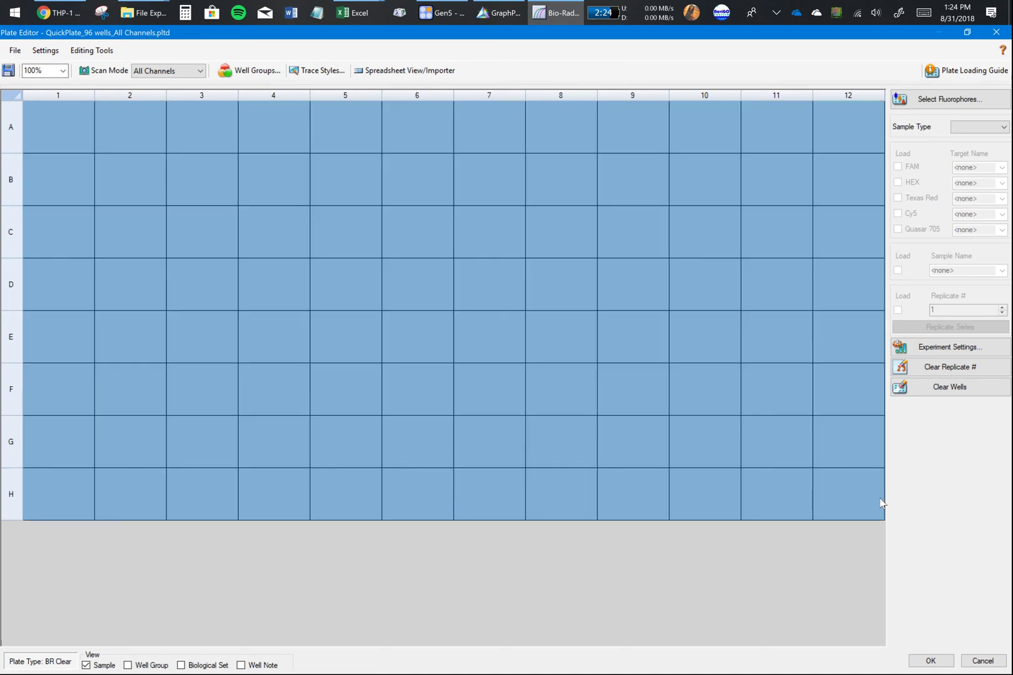
# - Assign sample type Unknown to all 96 wells, then reselect A1–H12
pyautogui.click(979, 128)
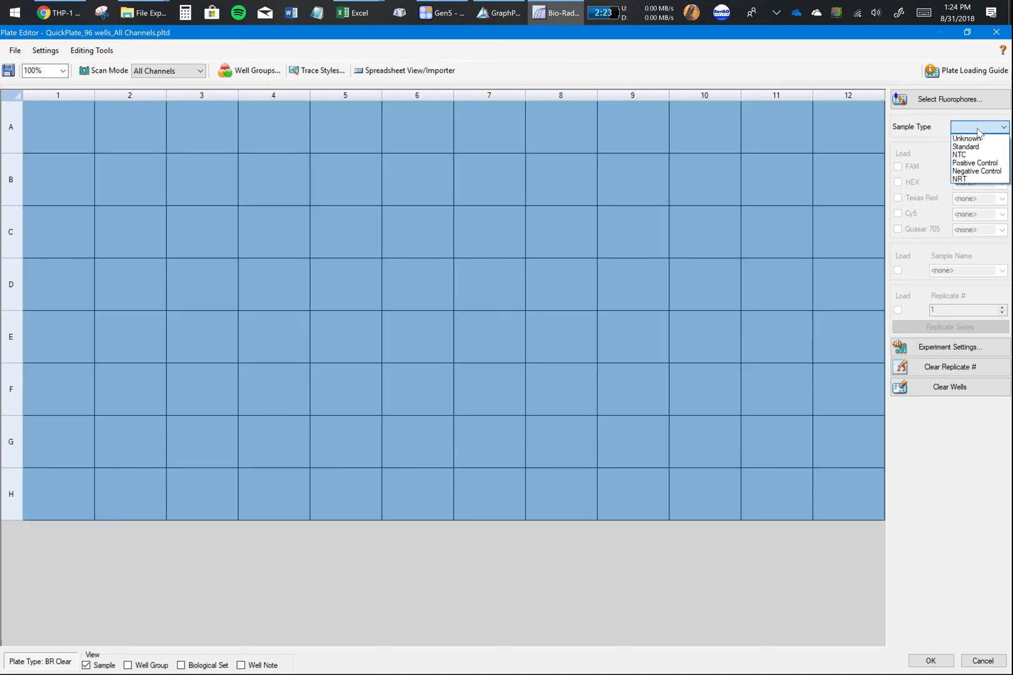
pyautogui.click(976, 139)
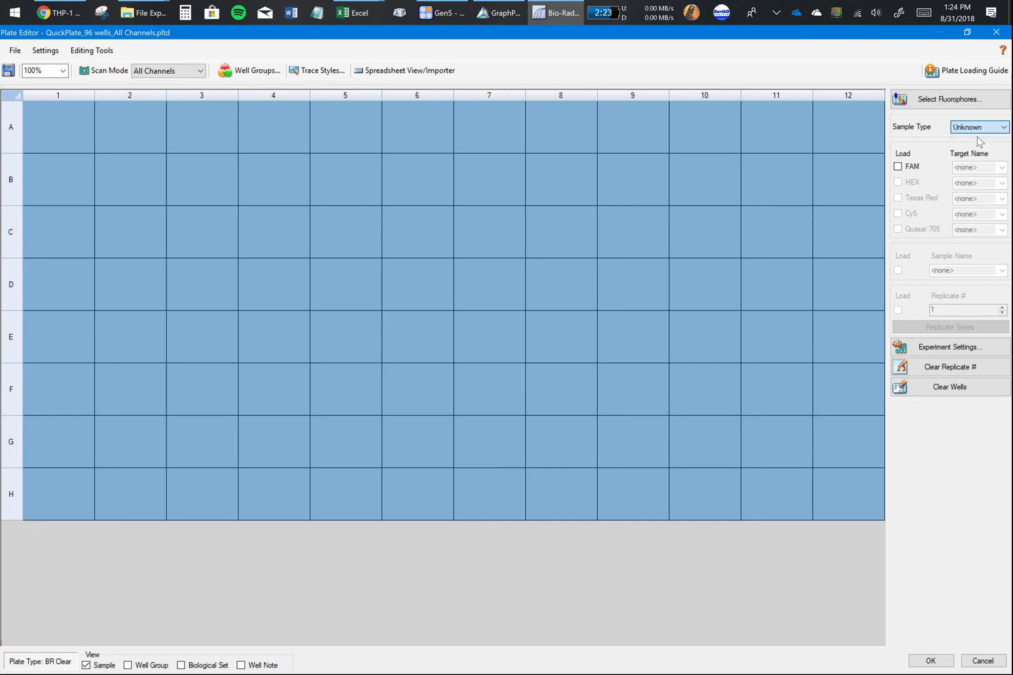
pyautogui.moveTo(94, 131); pyautogui.dragTo(114, 526)
pyautogui.click(968, 132)
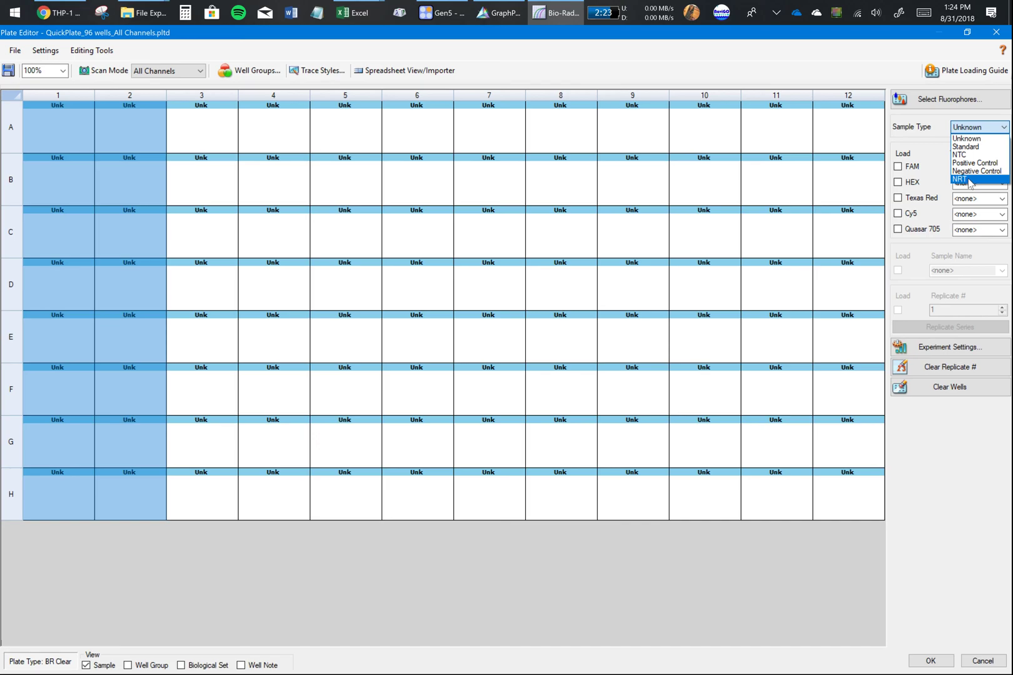
pyautogui.click(498, 561)
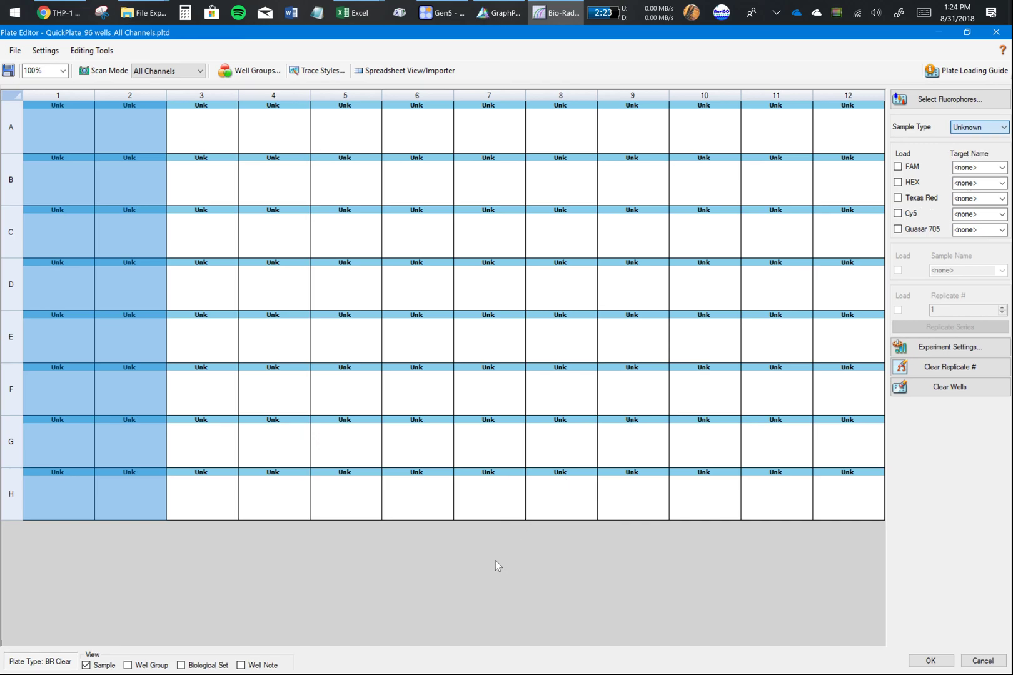
pyautogui.click(148, 129)
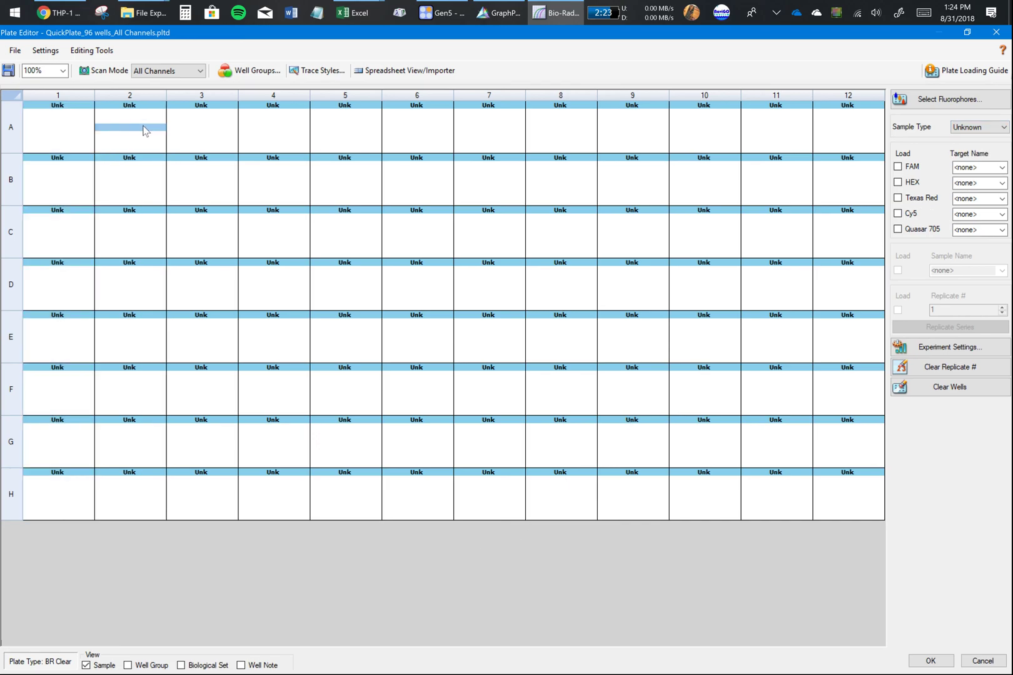
pyautogui.doubleClick(44, 125)
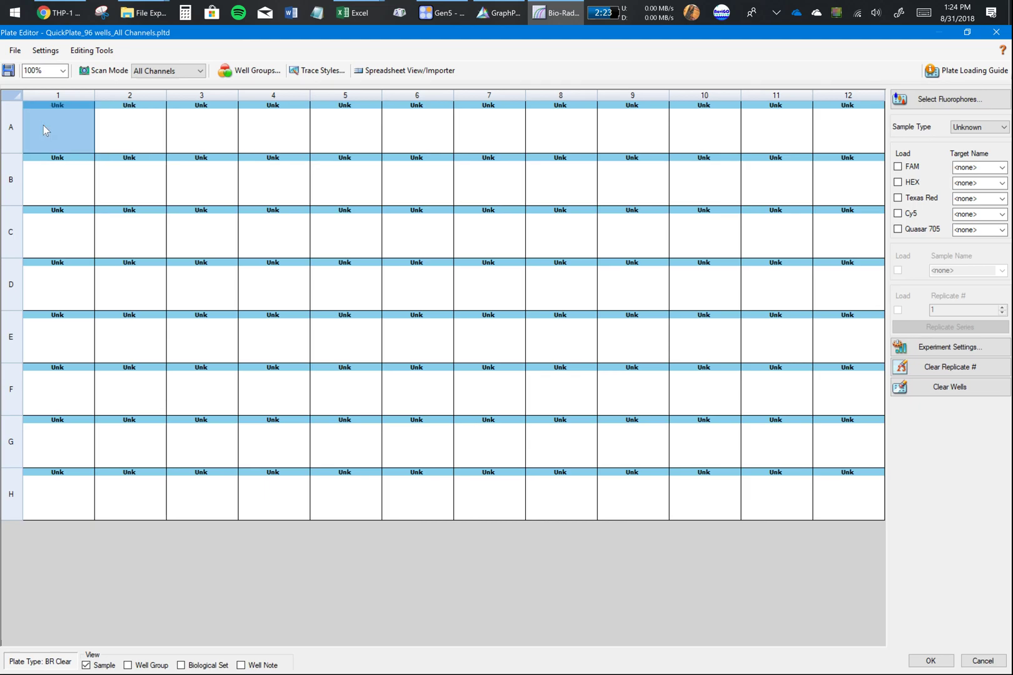
pyautogui.click(601, 230)
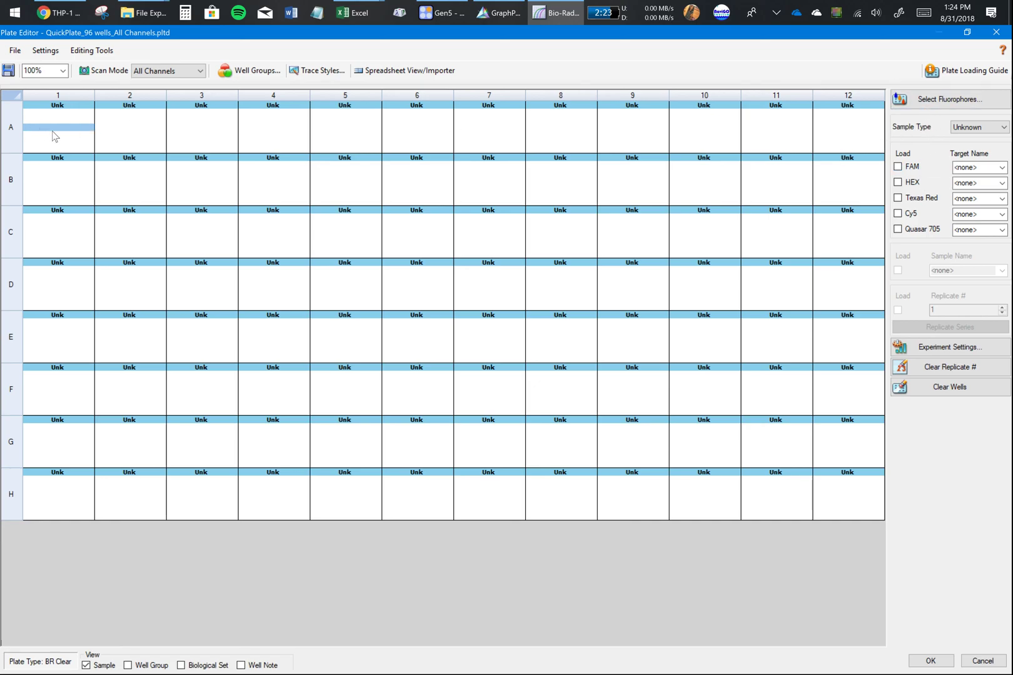
pyautogui.moveTo(55, 137); pyautogui.dragTo(477, 375)
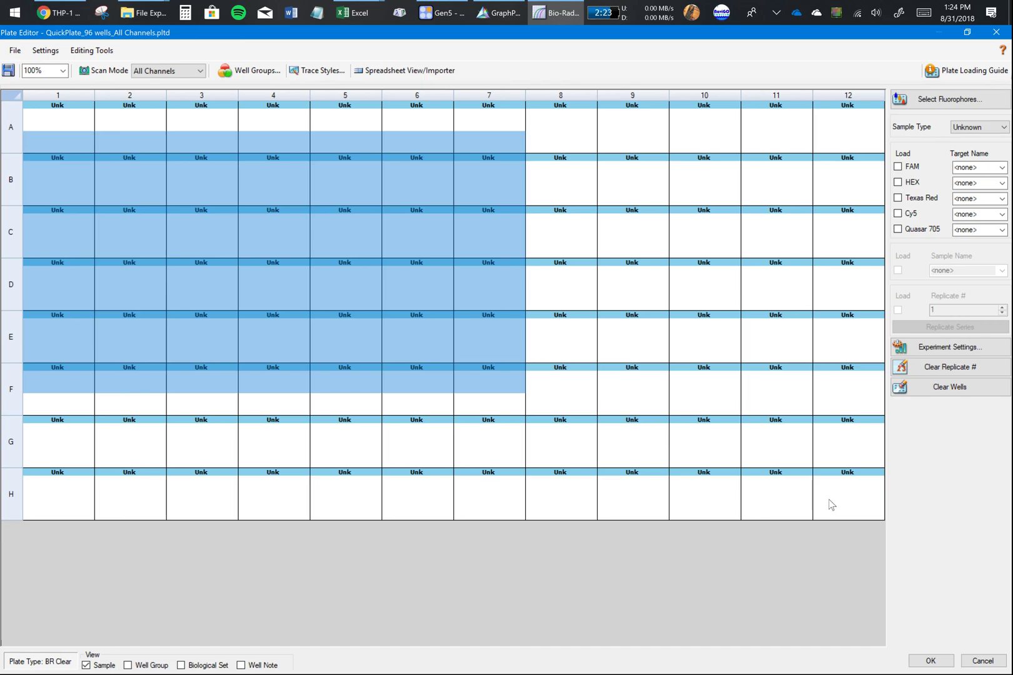
pyautogui.moveTo(831, 504); pyautogui.dragTo(832, 503)
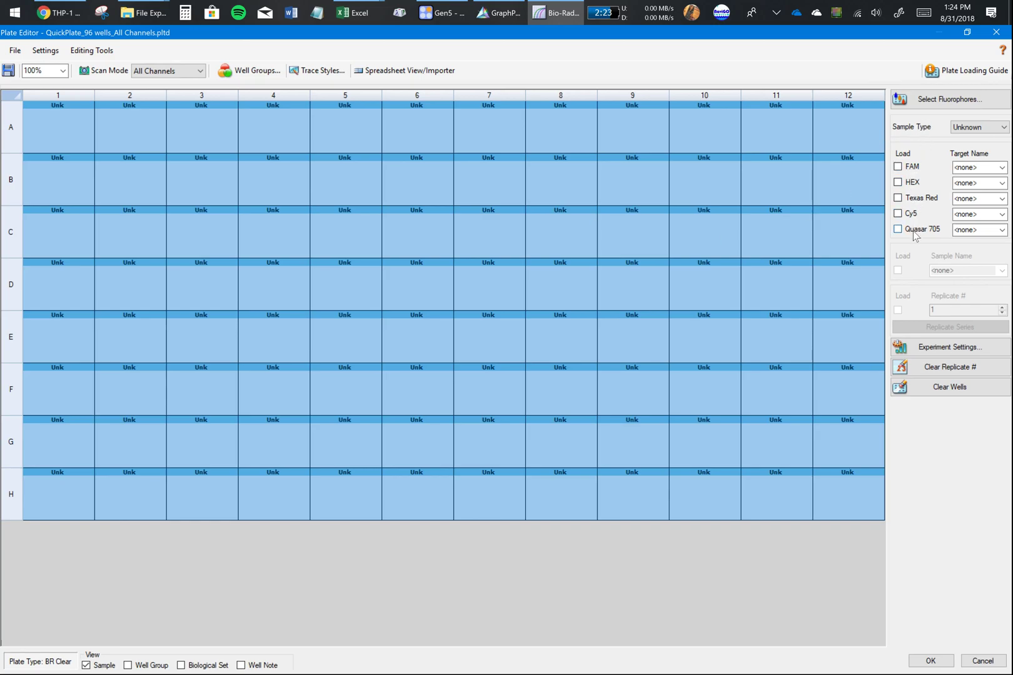
# - Tick SYBR and untick FAM, HEX, Texas Red, Cy5 and Quasar 705 in Select Fluorophores
pyautogui.click(918, 103)
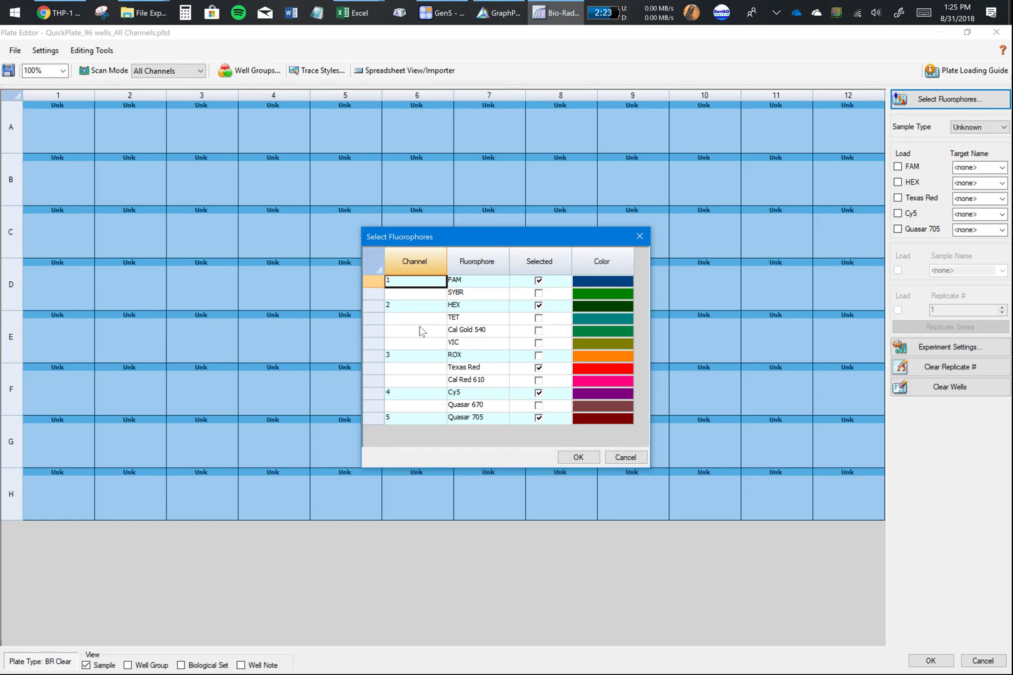
pyautogui.click(538, 292)
pyautogui.click(538, 280)
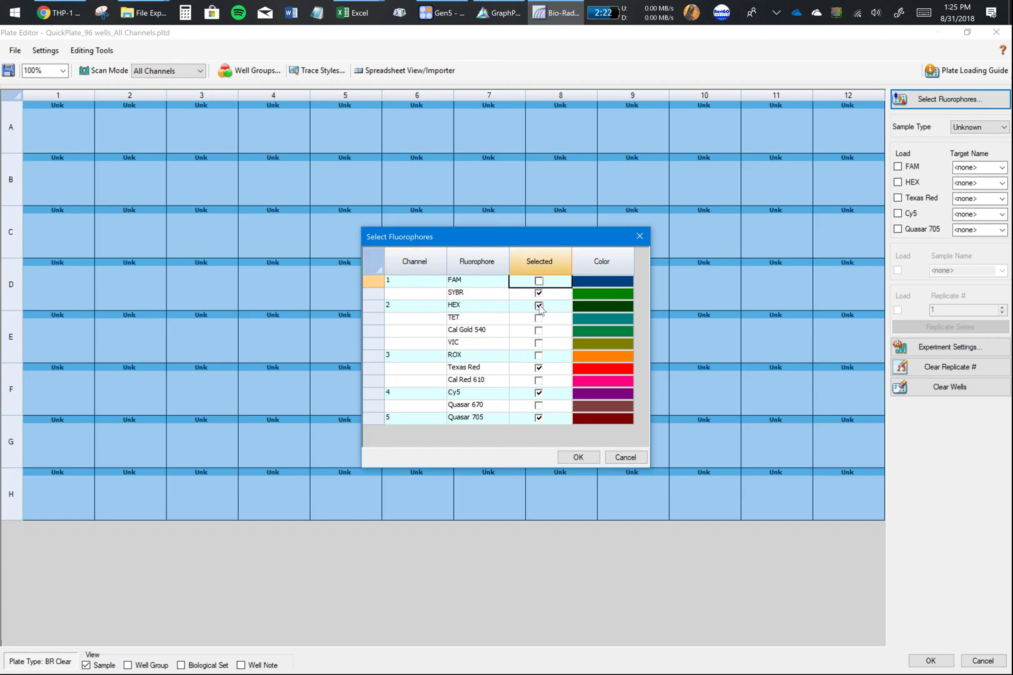
pyautogui.click(539, 305)
pyautogui.click(538, 368)
pyautogui.click(538, 393)
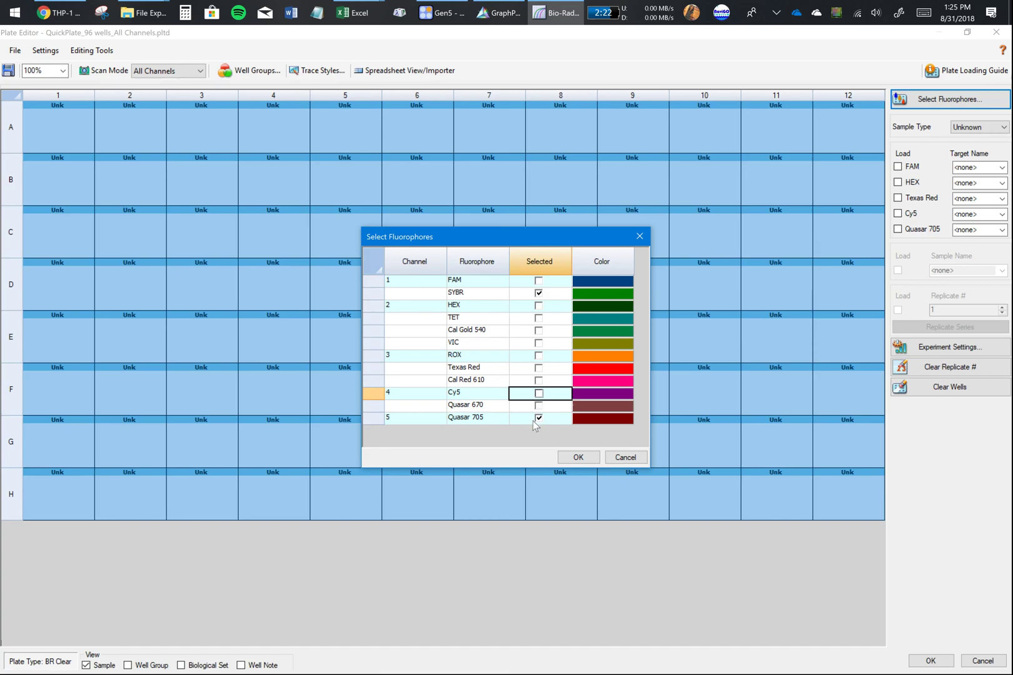
pyautogui.click(538, 419)
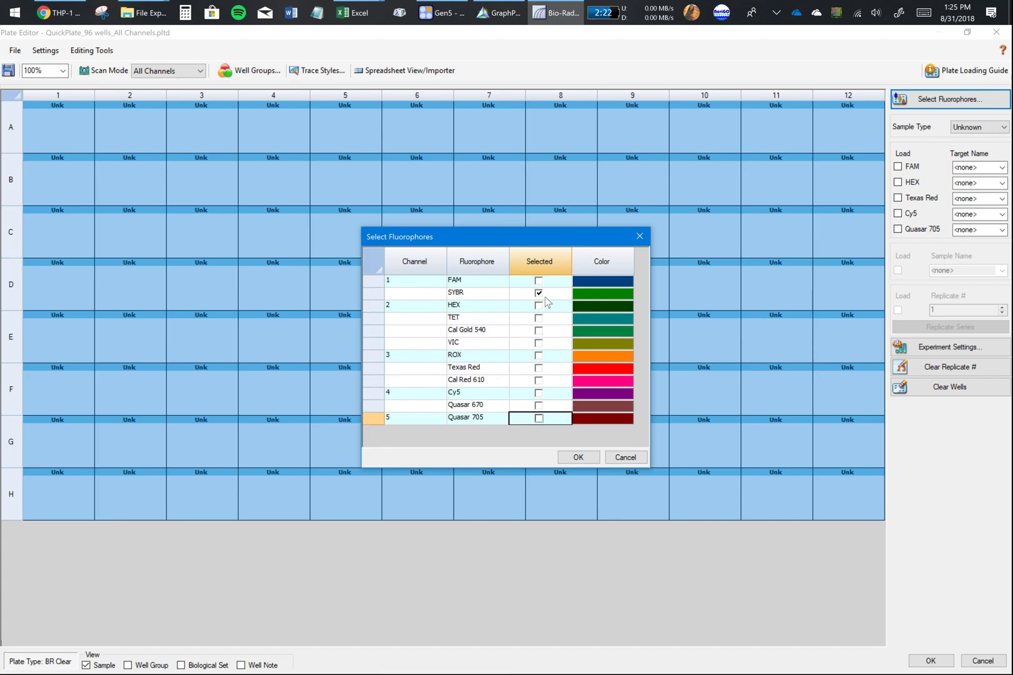
pyautogui.click(578, 457)
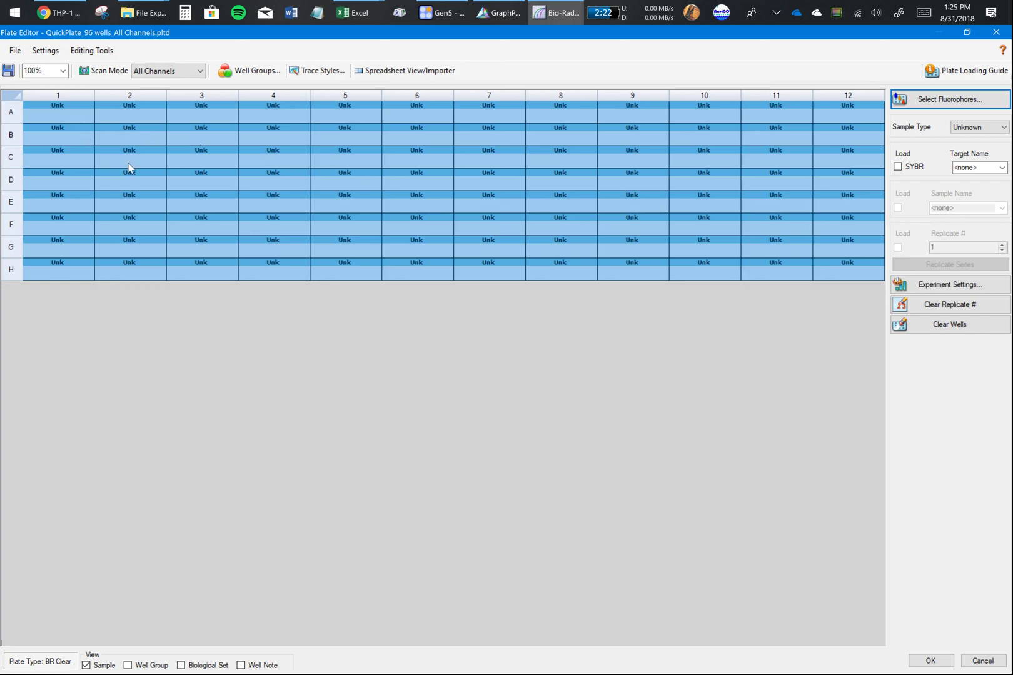
# - Load SYBR in all wells and give rows A–D the target name GAPDH
pyautogui.click(898, 168)
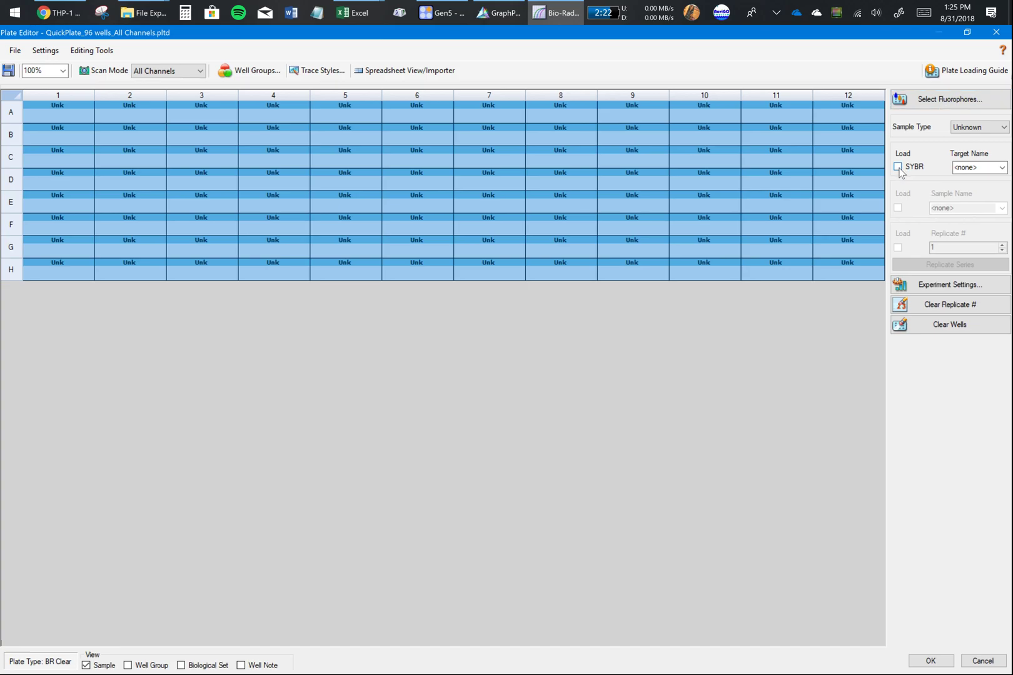
pyautogui.click(550, 275)
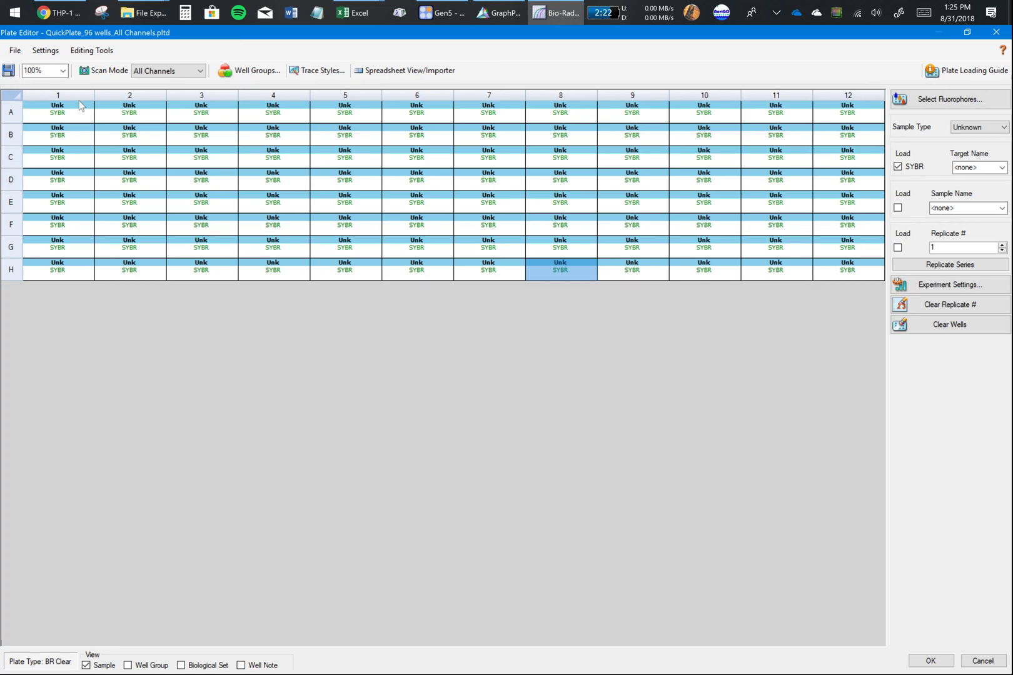
pyautogui.moveTo(74, 120); pyautogui.dragTo(857, 182)
pyautogui.click(975, 167)
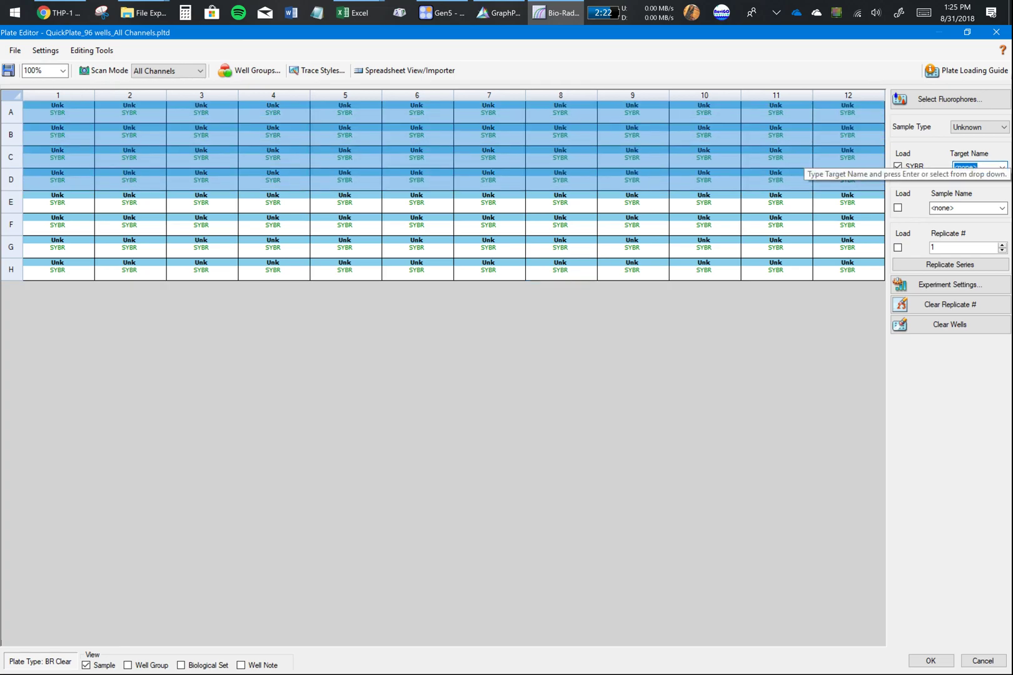
pyautogui.click(977, 167)
pyautogui.doubleClick(977, 167)
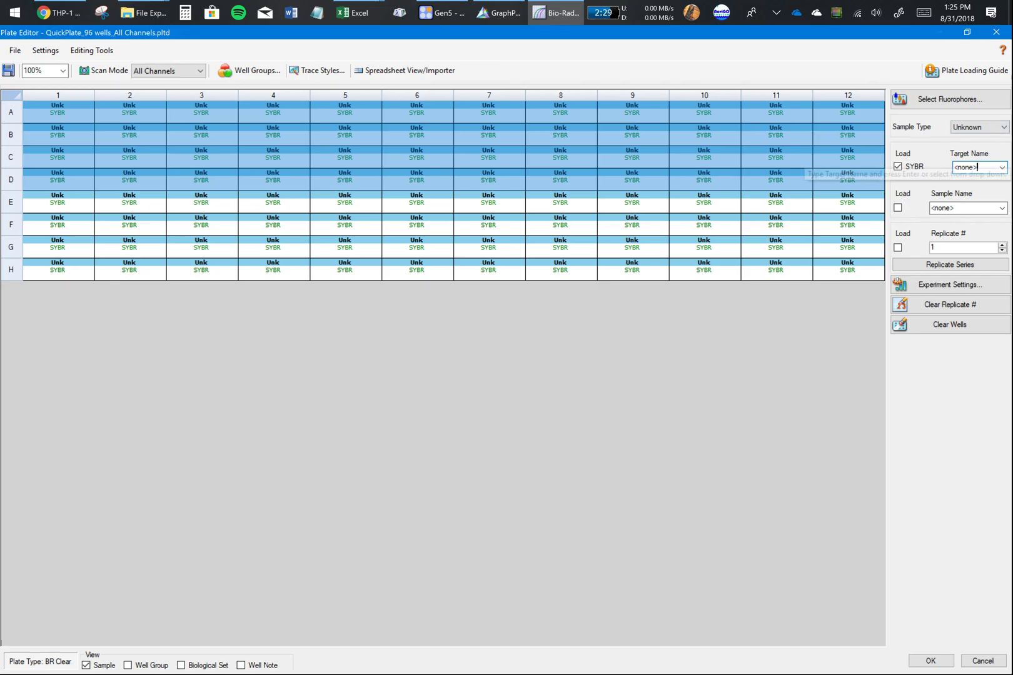
pyautogui.press('BackSpace')
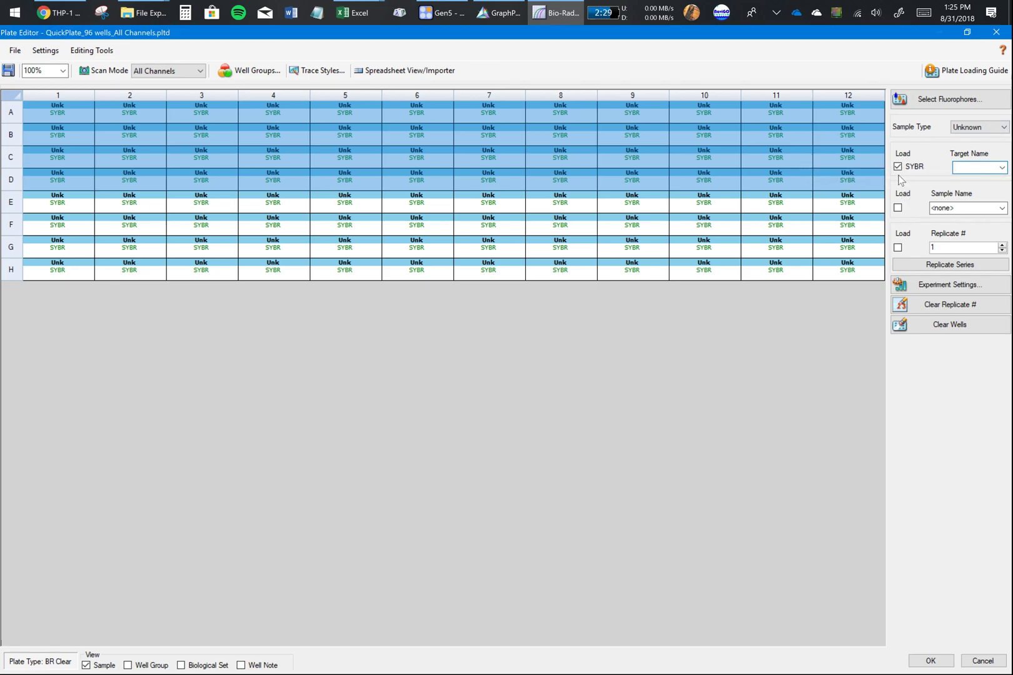
pyautogui.write('GAPDH')
pyautogui.write('1')
pyautogui.press('BackSpace')
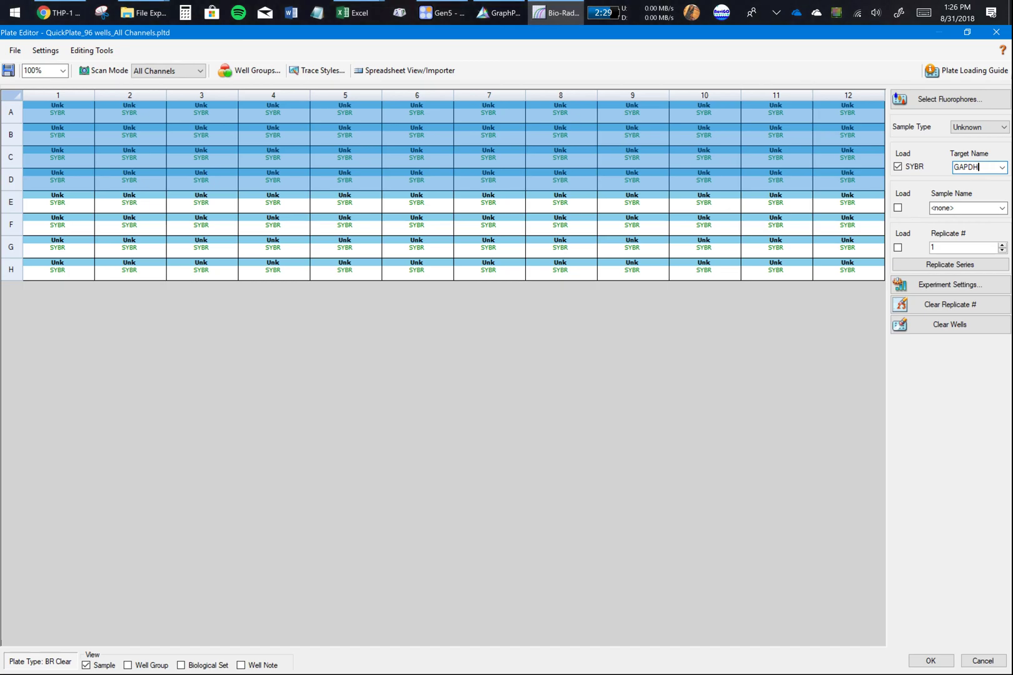
pyautogui.press('Return')
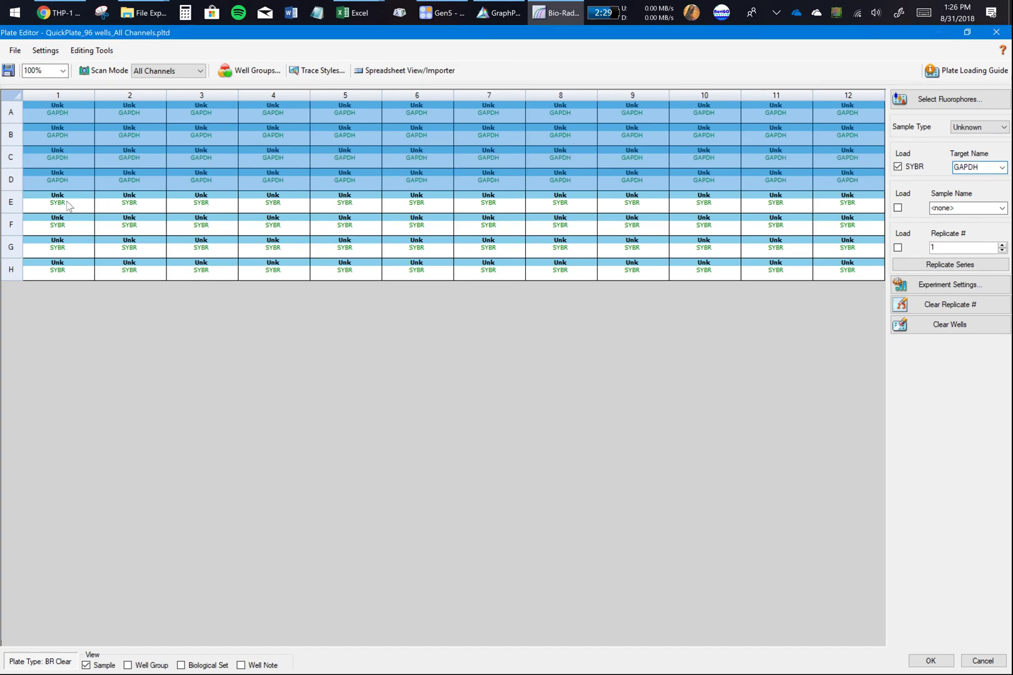
# - Give rows E–H the target name Gene1
pyautogui.moveTo(70, 206); pyautogui.dragTo(222, 212)
pyautogui.moveTo(626, 215); pyautogui.dragTo(870, 276)
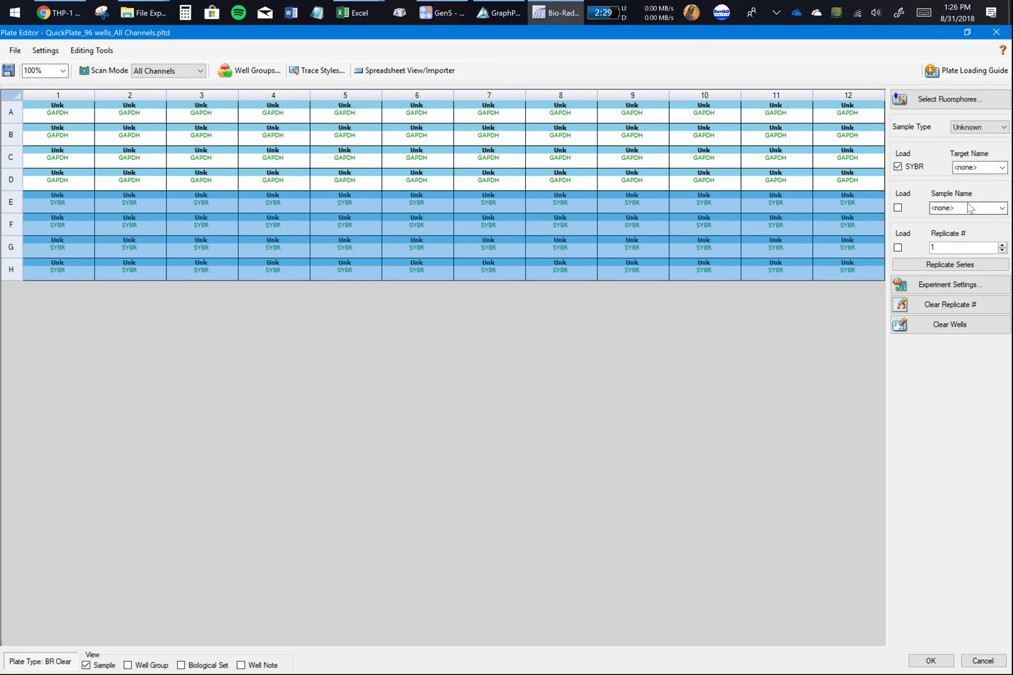
pyautogui.click(976, 167)
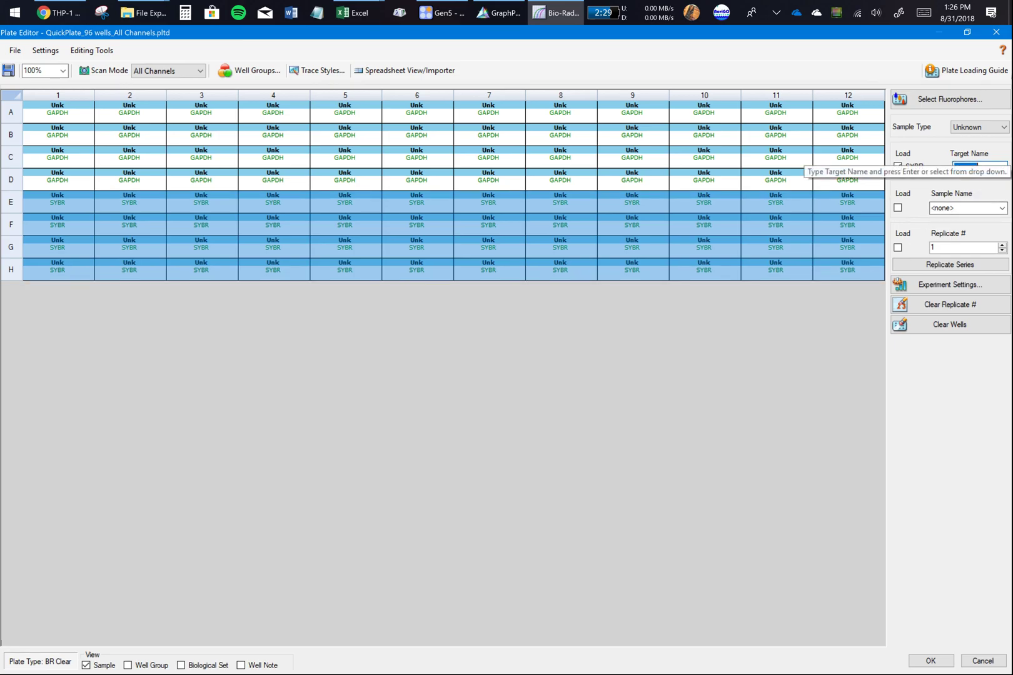
pyautogui.write('S')
pyautogui.write('ene1')
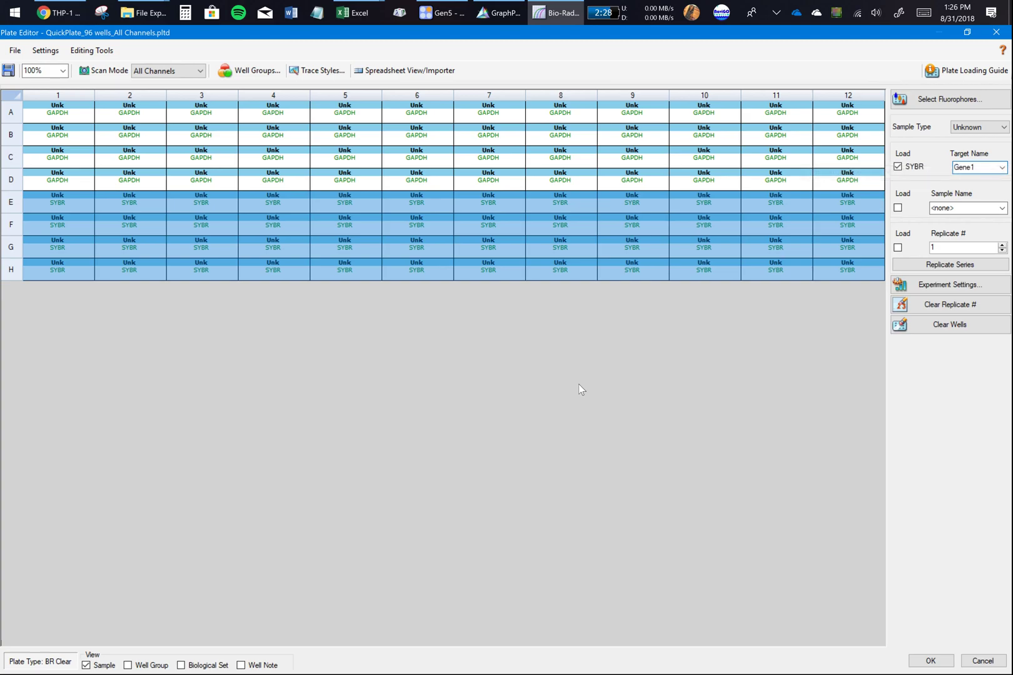
pyautogui.press('Return')
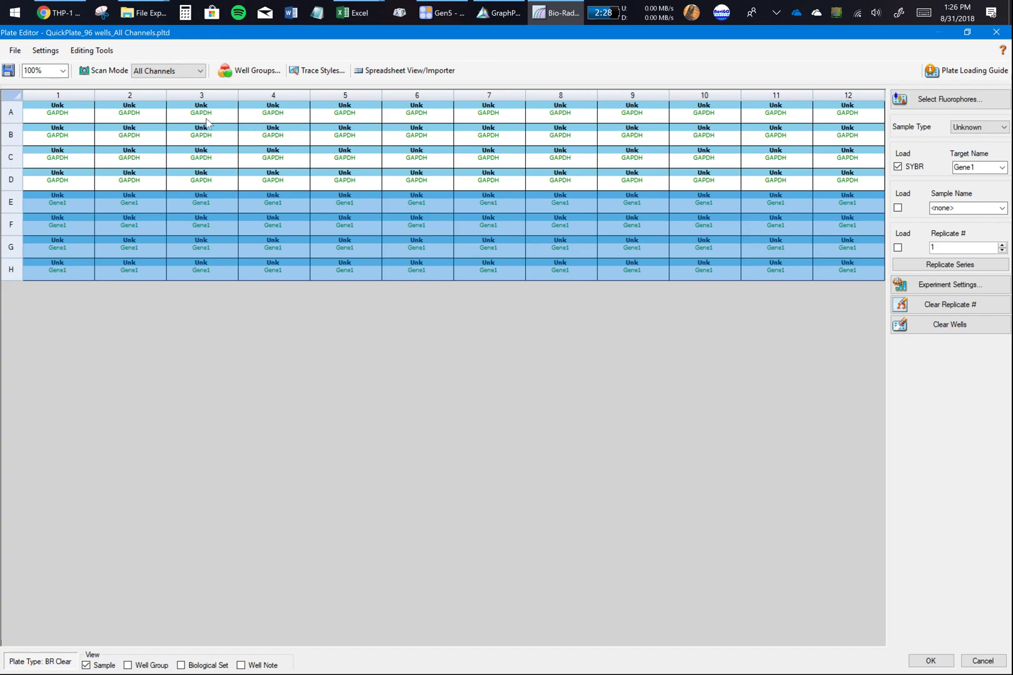
# - Enter sample names 1, 2 and 3 for the wells of columns 1, 2 and 3
pyautogui.click(74, 111)
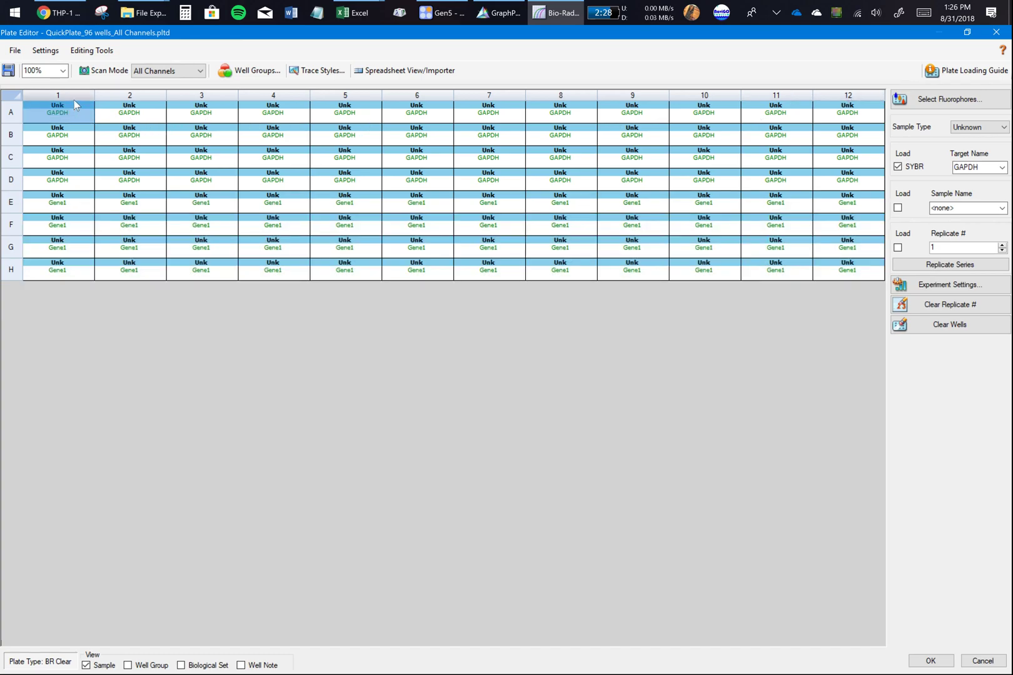
pyautogui.click(74, 97)
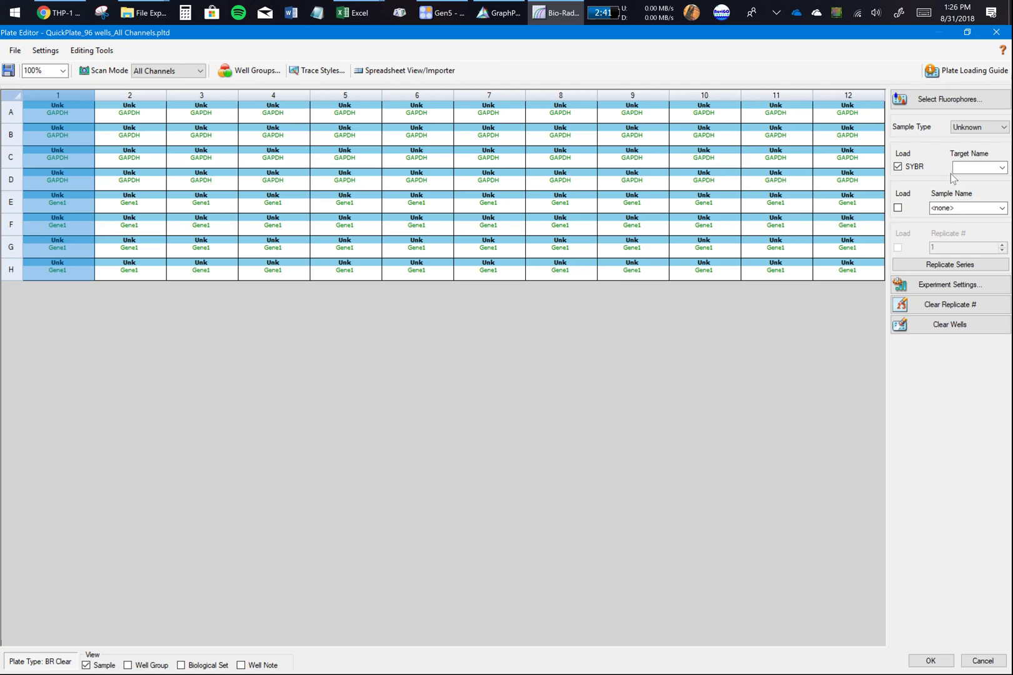
pyautogui.click(959, 206)
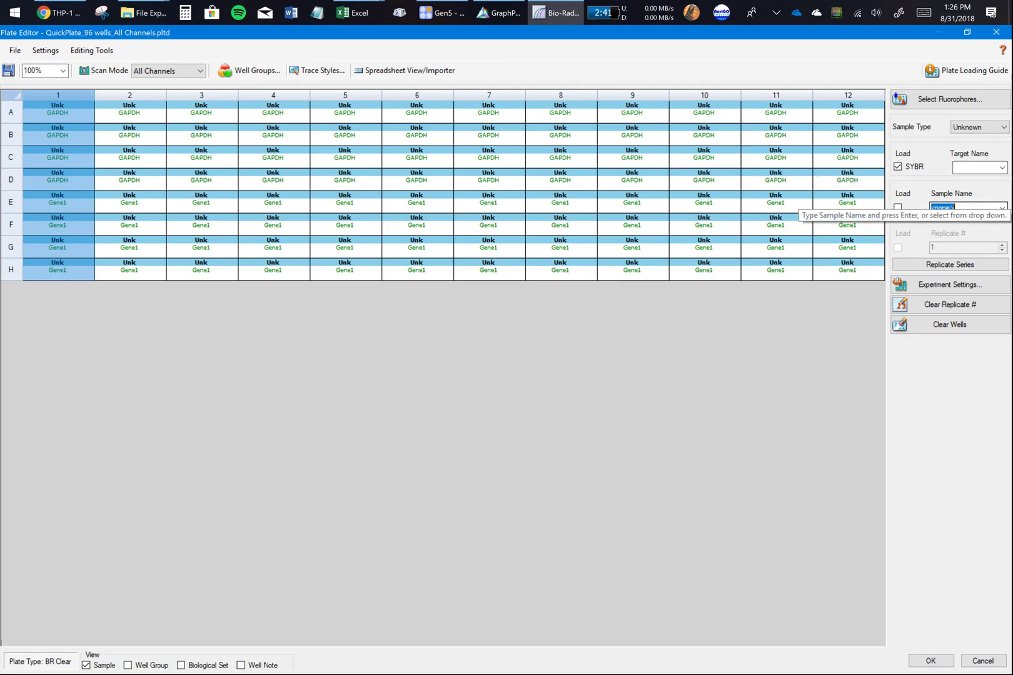
pyautogui.write('1')
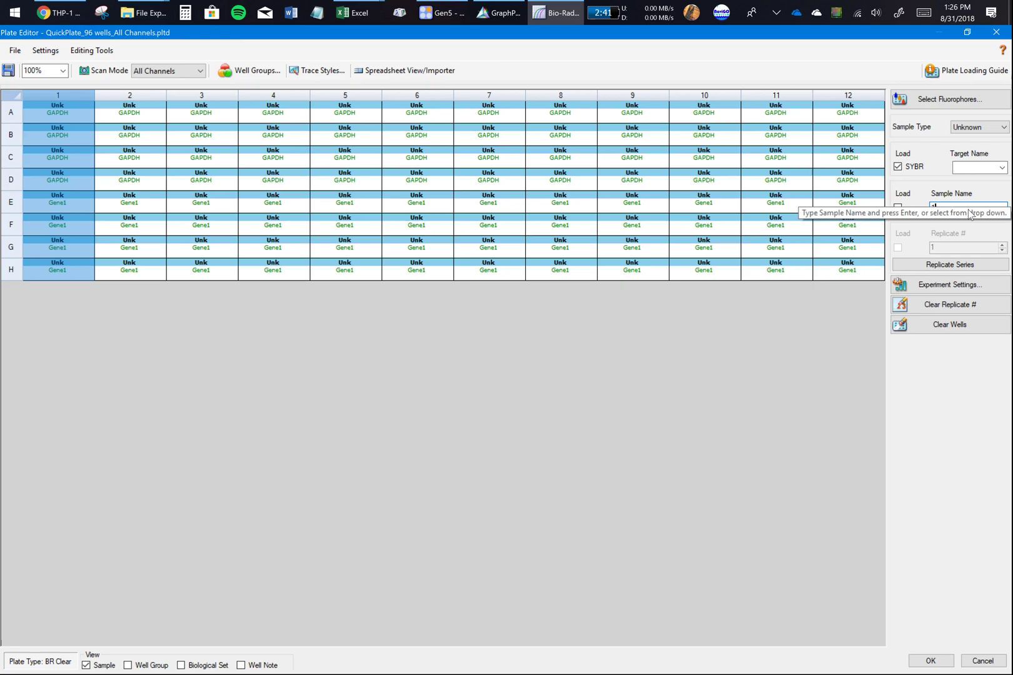
pyautogui.press('Return')
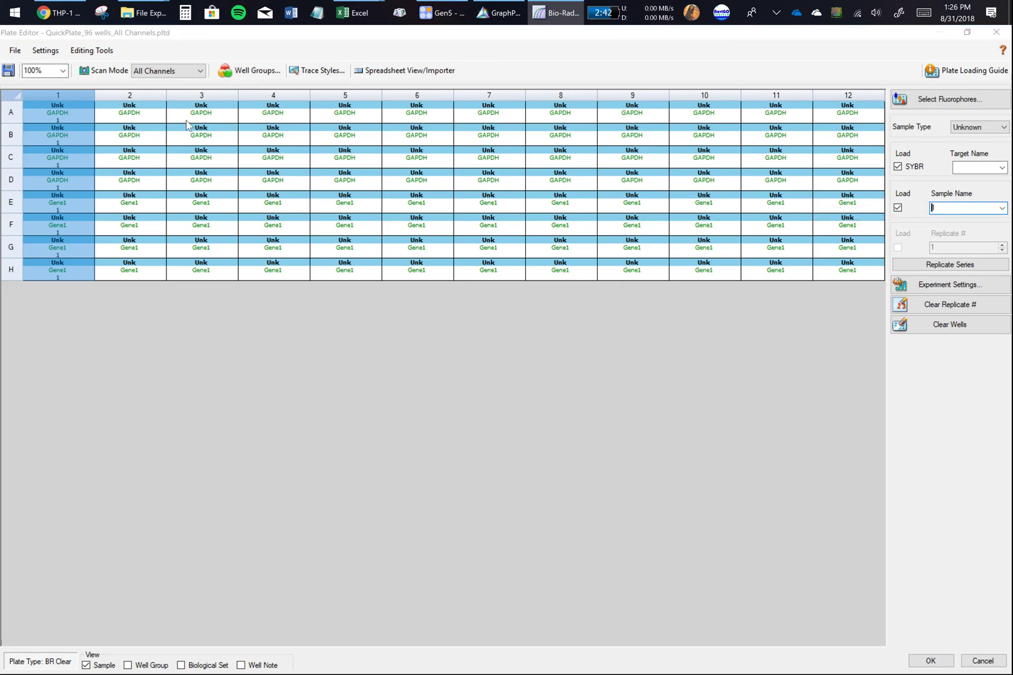
pyautogui.click(150, 95)
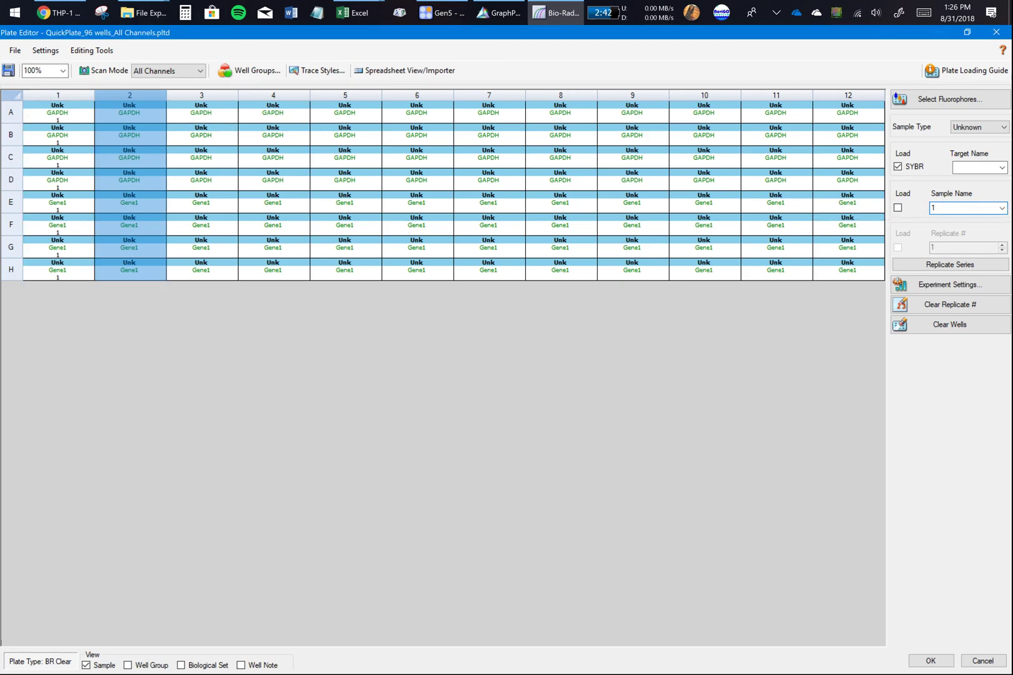
pyautogui.write('2')
pyautogui.press('Return')
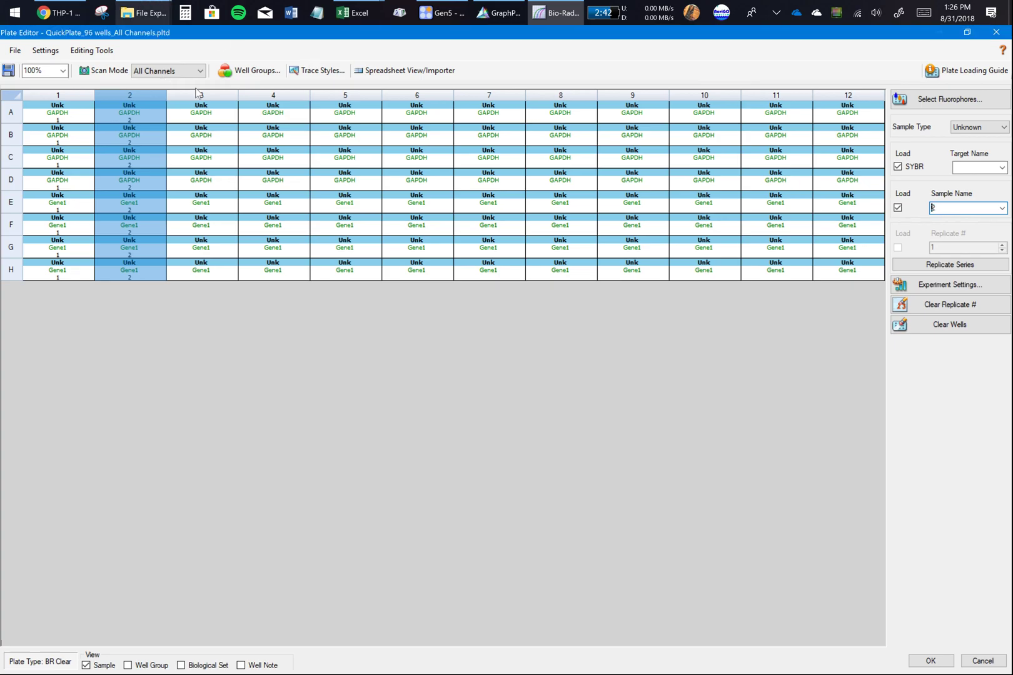
pyautogui.click(200, 95)
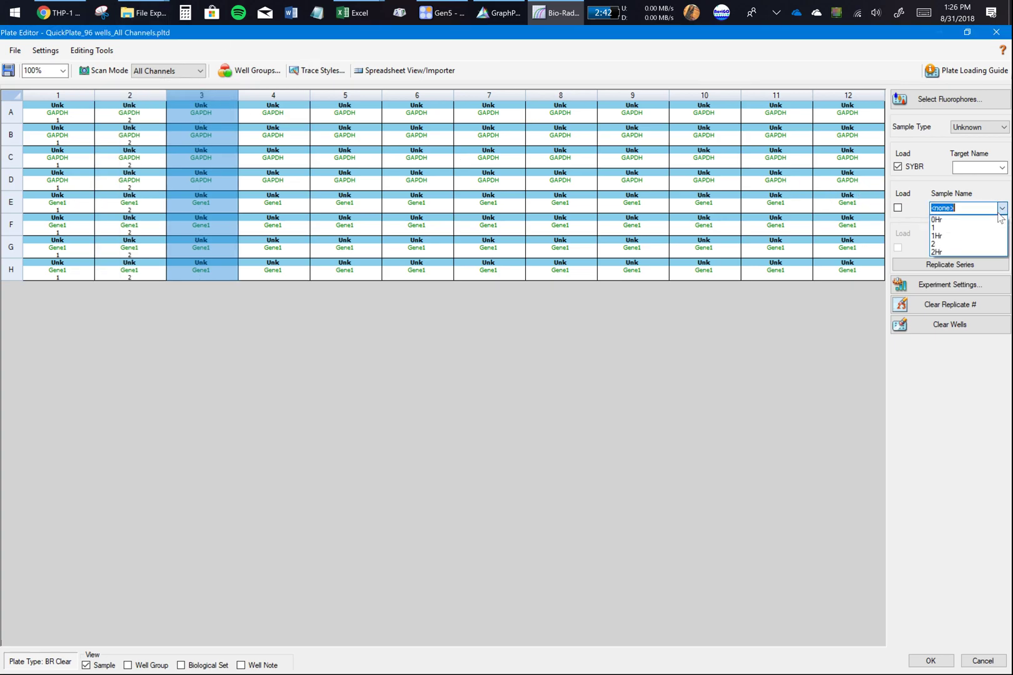
pyautogui.write('3')
pyautogui.press('Return')
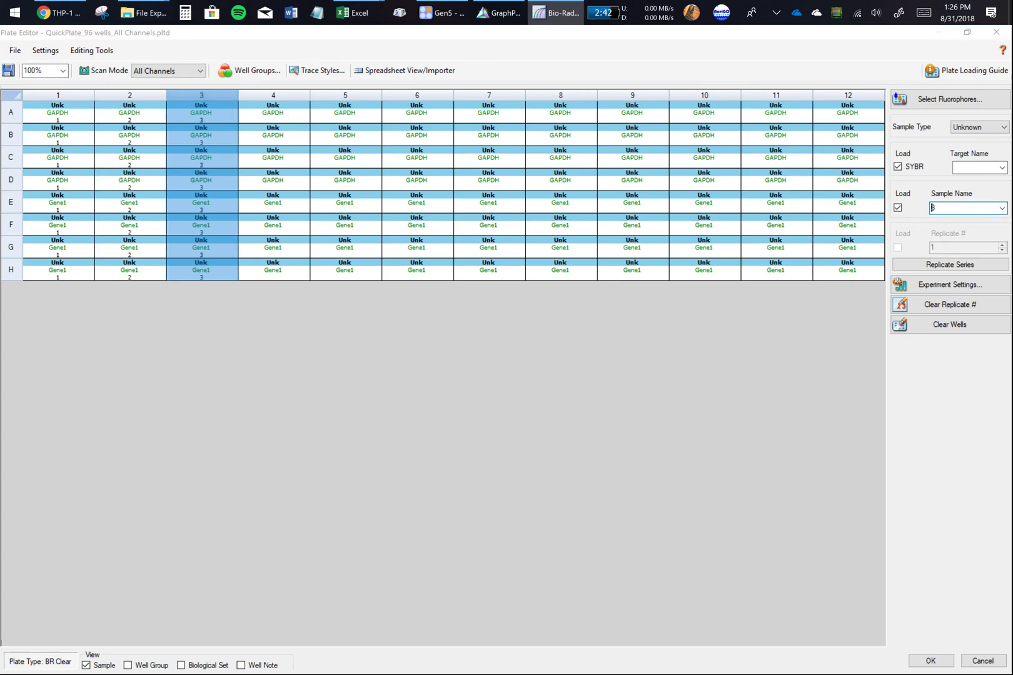
pyautogui.doubleClick(933, 208)
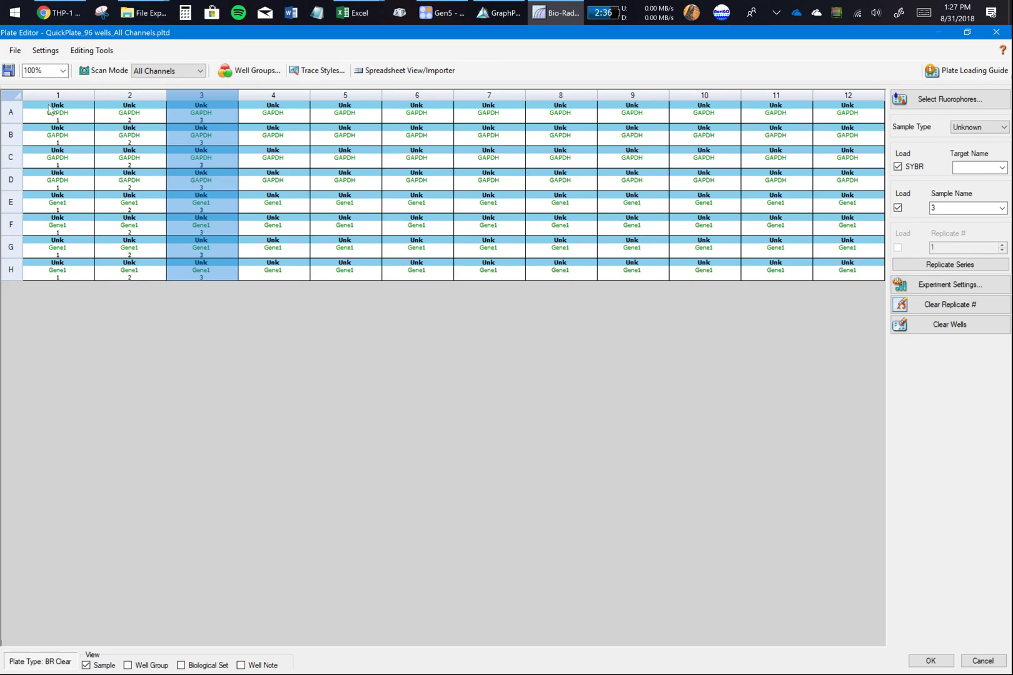
# - Apply a vertical replicate series of size 4 to columns 1–3, giving Unk-1 to Unk-6
pyautogui.moveTo(64, 116); pyautogui.dragTo(68, 181)
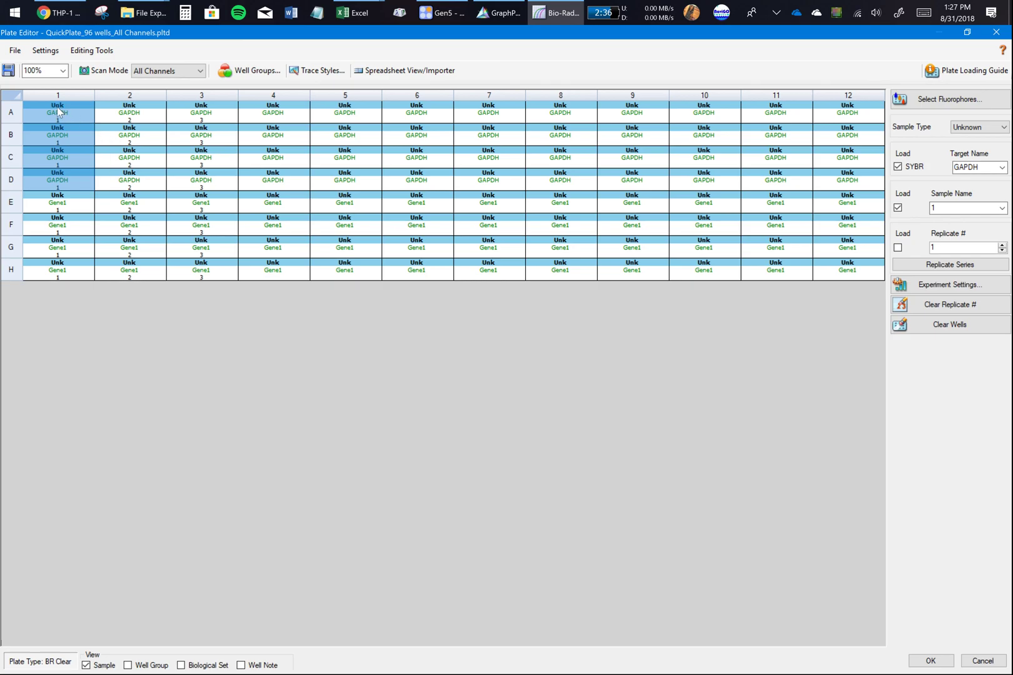
pyautogui.moveTo(74, 125); pyautogui.dragTo(76, 138)
pyautogui.moveTo(156, 199); pyautogui.dragTo(214, 282)
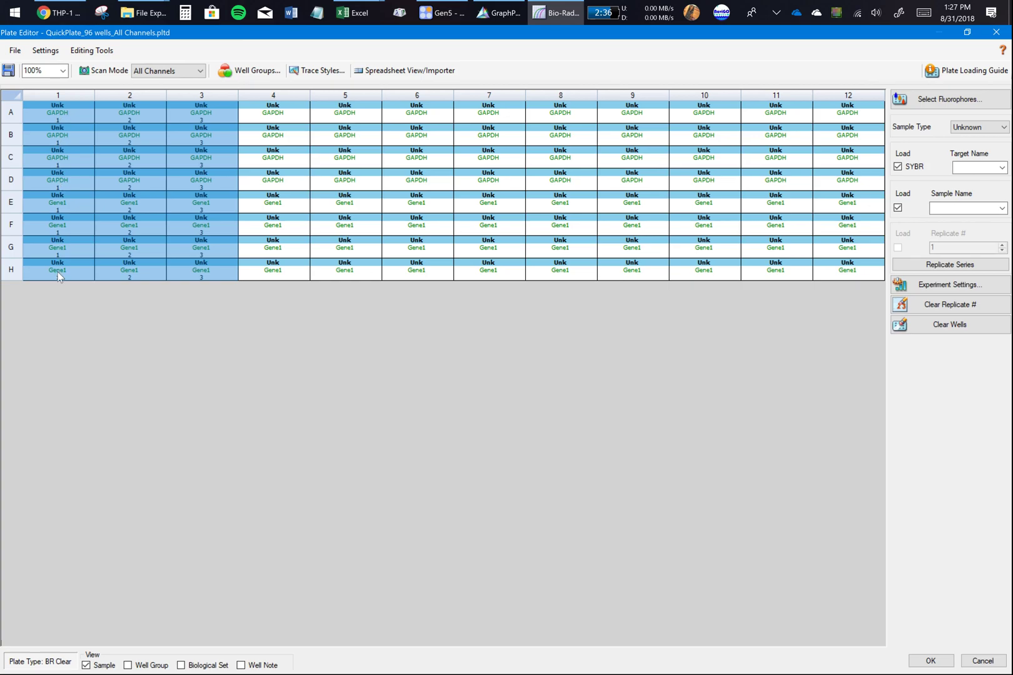
pyautogui.click(962, 268)
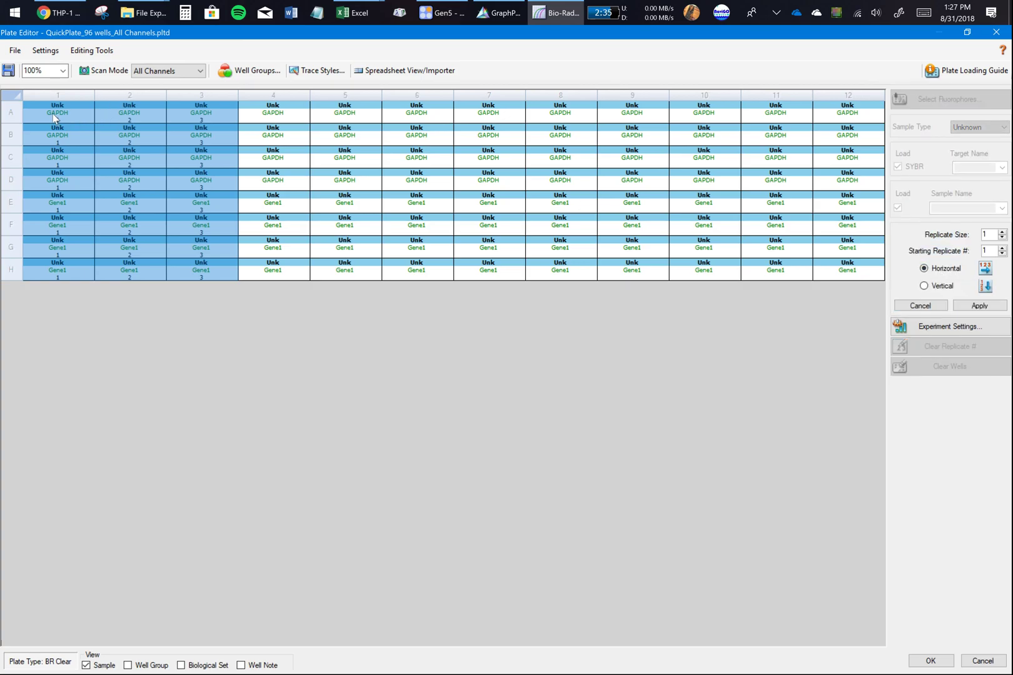
pyautogui.click(940, 287)
pyautogui.doubleClick(988, 234)
pyautogui.write('4')
pyautogui.doubleClick(985, 250)
pyautogui.click(979, 306)
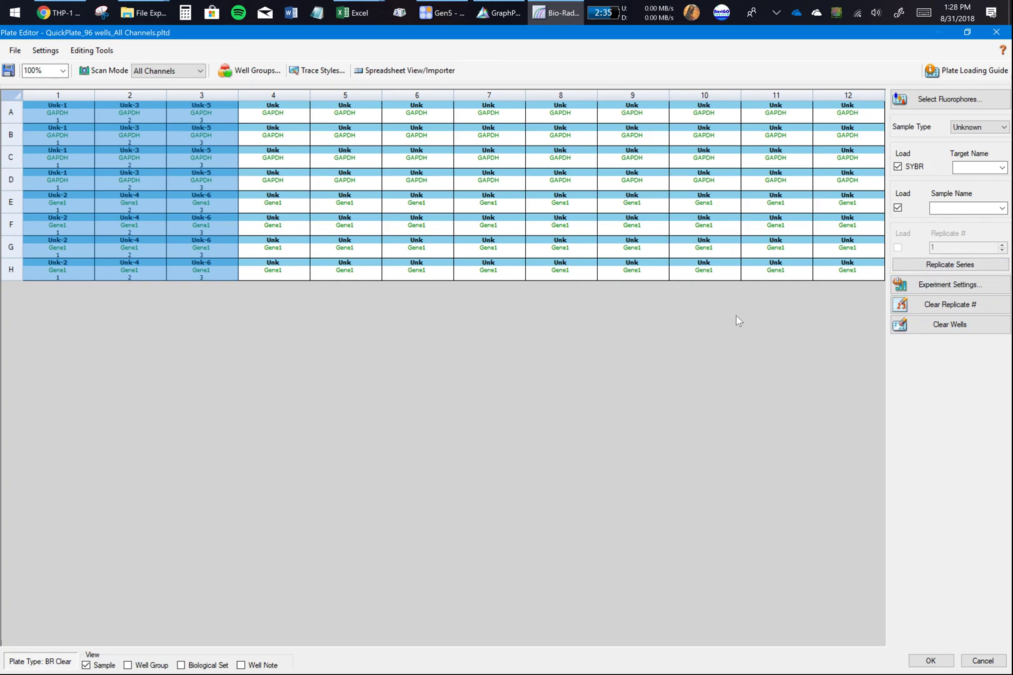
# - Mark GAPDH as the reference target in Experiment Settings
pyautogui.click(912, 290)
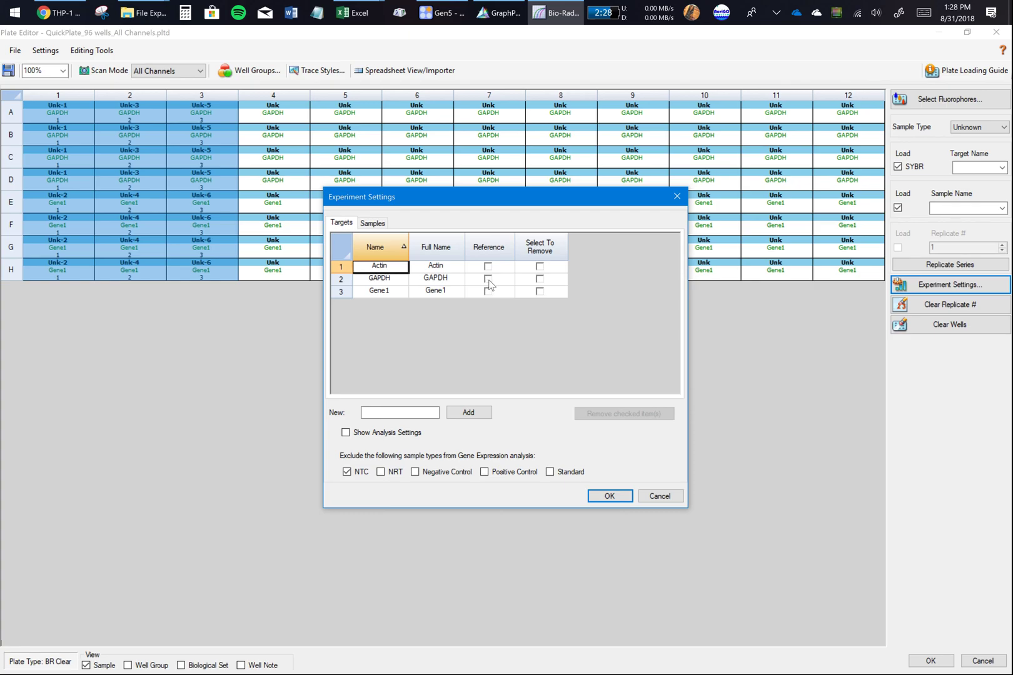
pyautogui.click(489, 280)
pyautogui.click(608, 495)
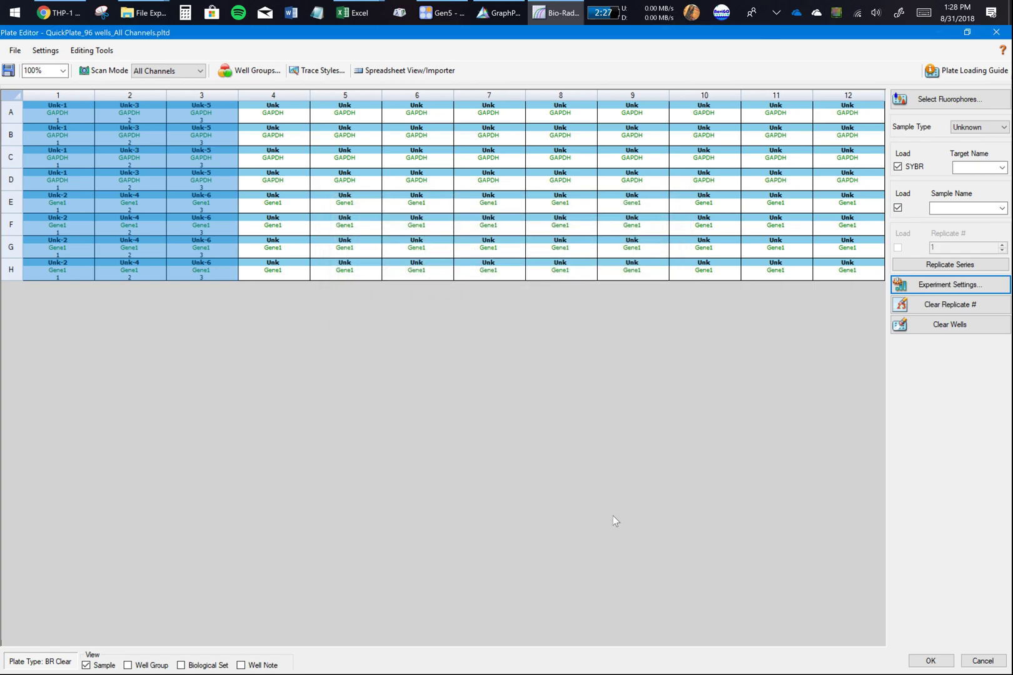
# - Save the plate layout as a new file named 'trial'
pyautogui.click(18, 53)
pyautogui.click(20, 78)
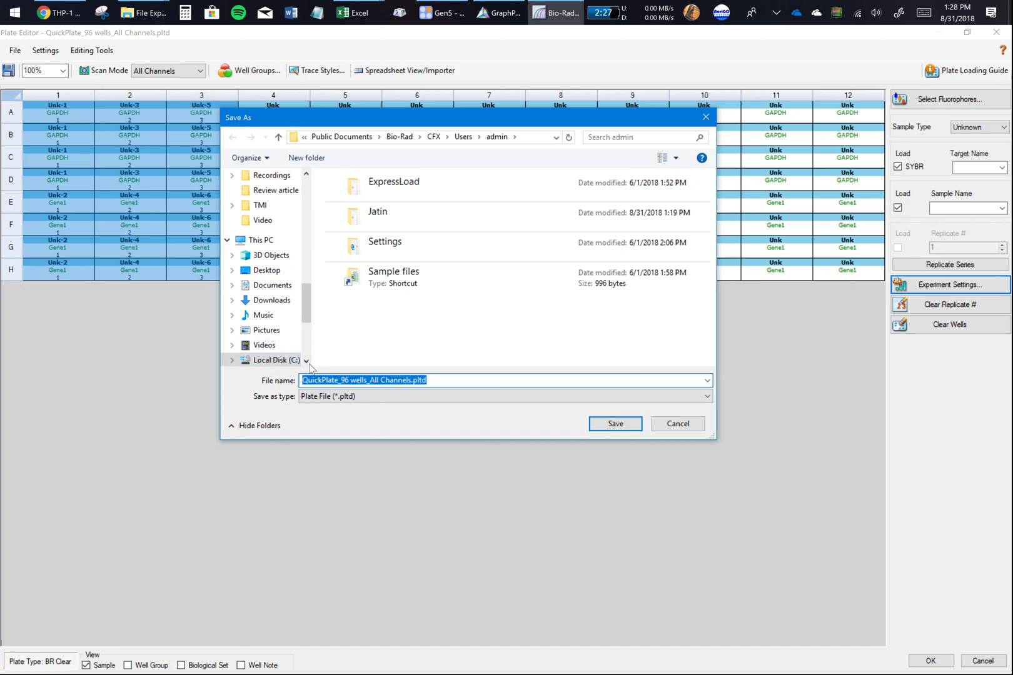
pyautogui.write('trial')
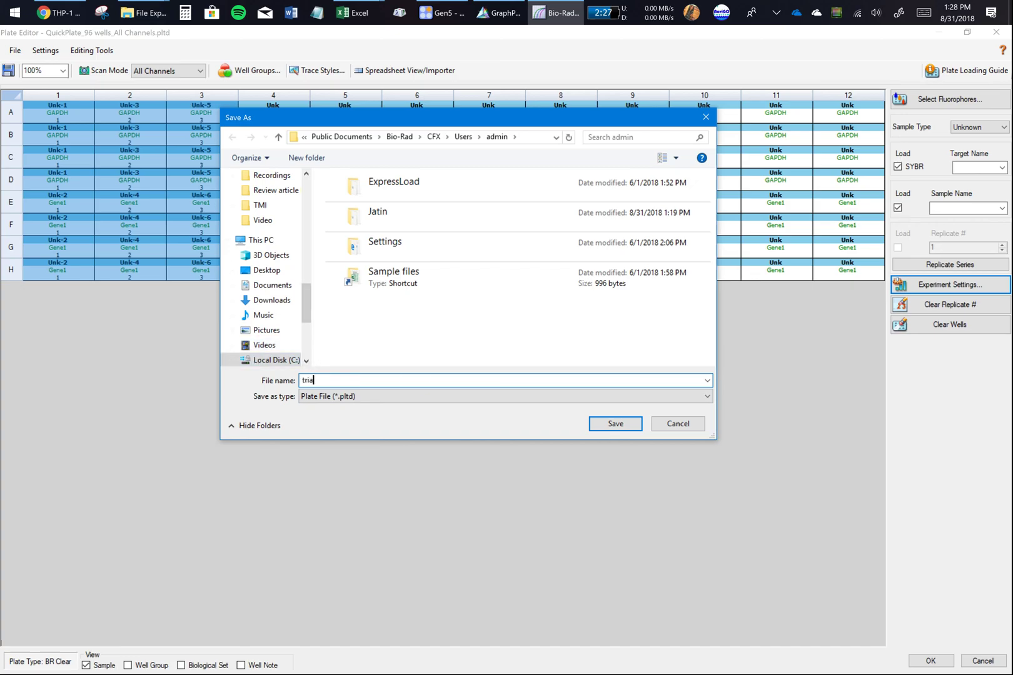
pyautogui.click(615, 424)
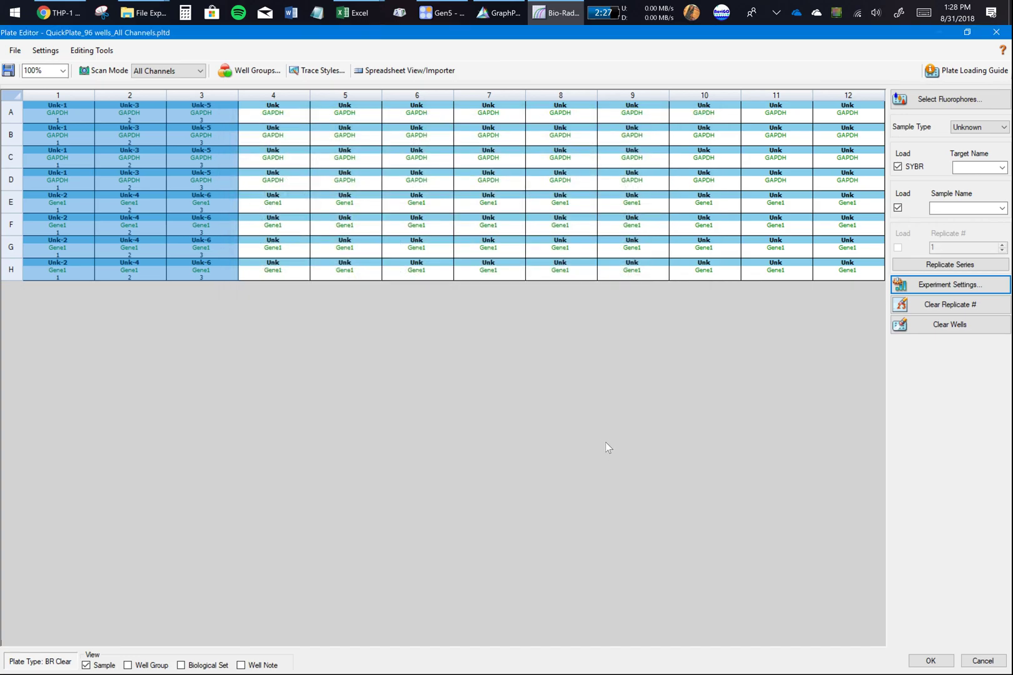
# - Leave the Plate Editor and review trial.pltd's SYBR wells and Unk1–Unk6 replicates in Run Setup
pyautogui.click(936, 663)
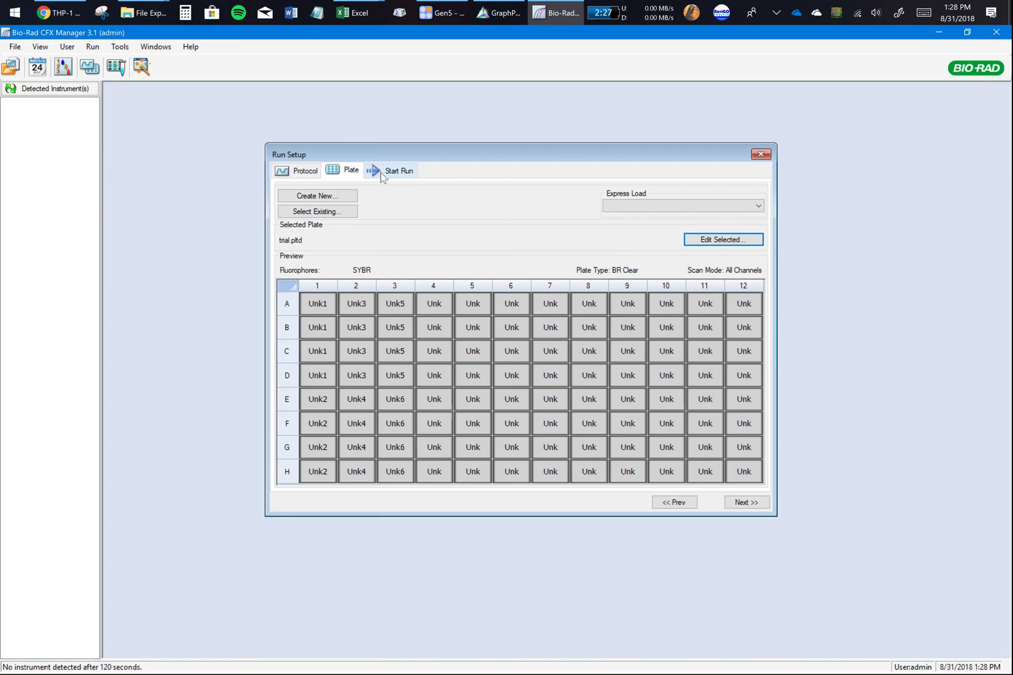
pyautogui.click(383, 175)
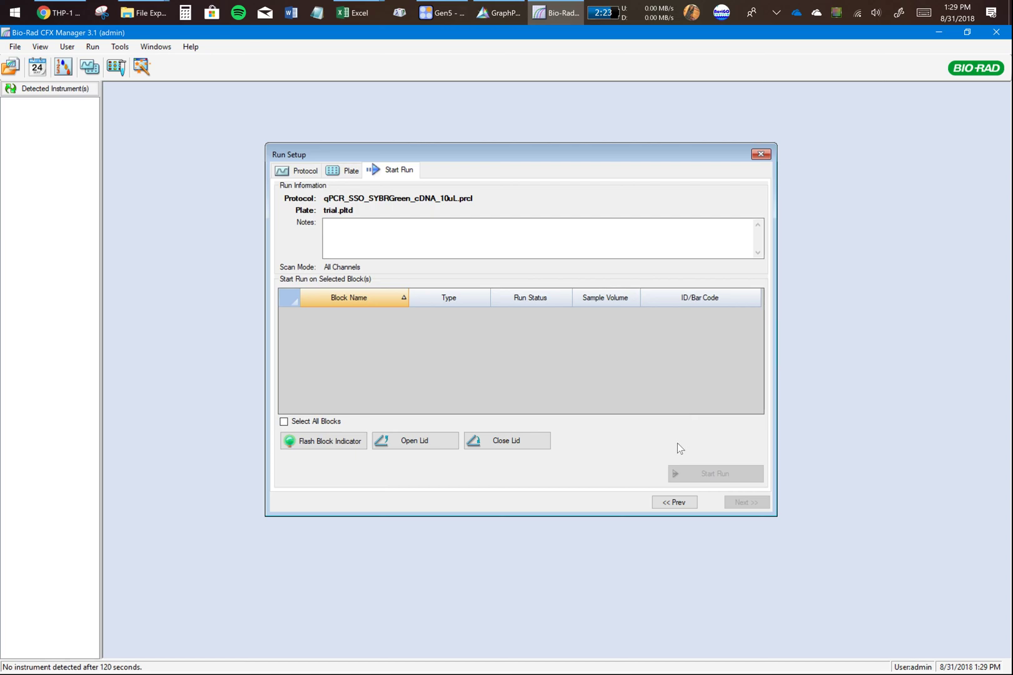
pyautogui.click(344, 170)
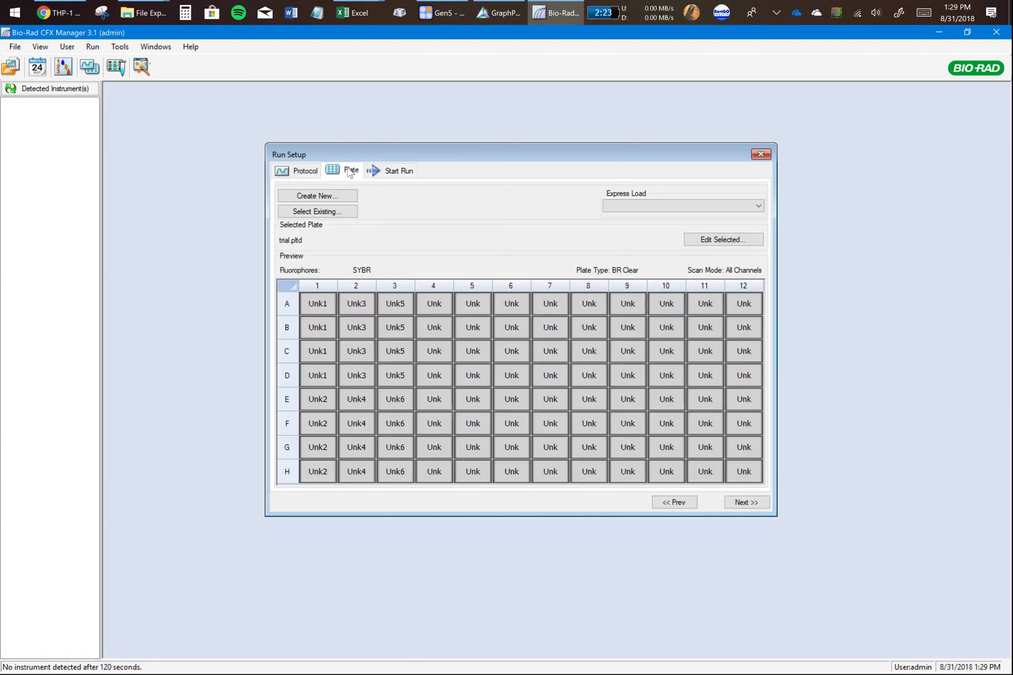
pyautogui.click(389, 172)
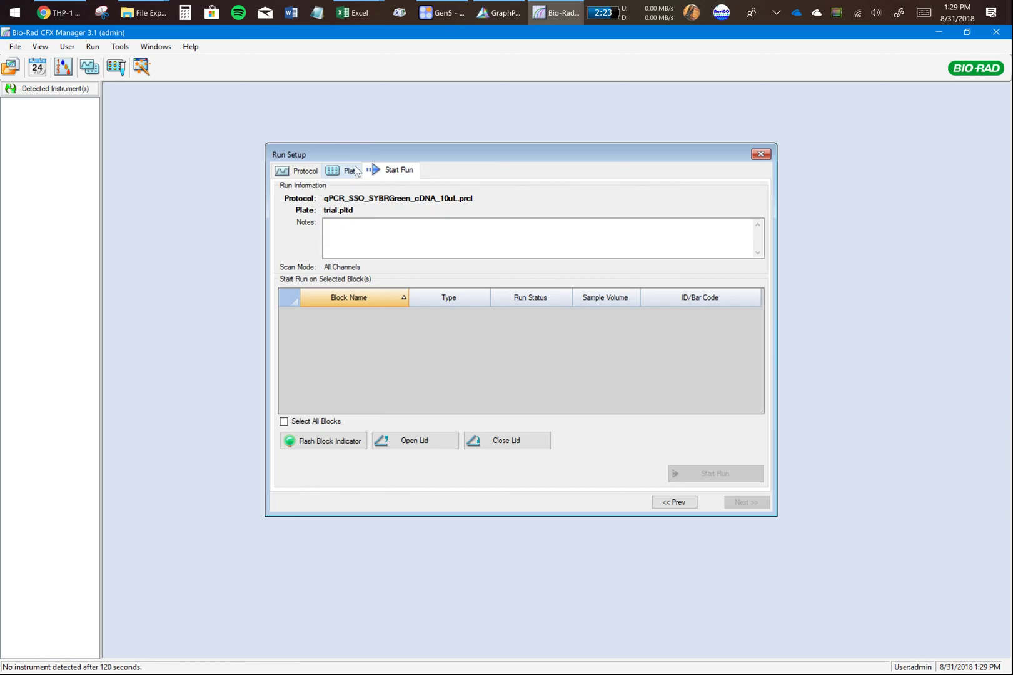
pyautogui.click(356, 171)
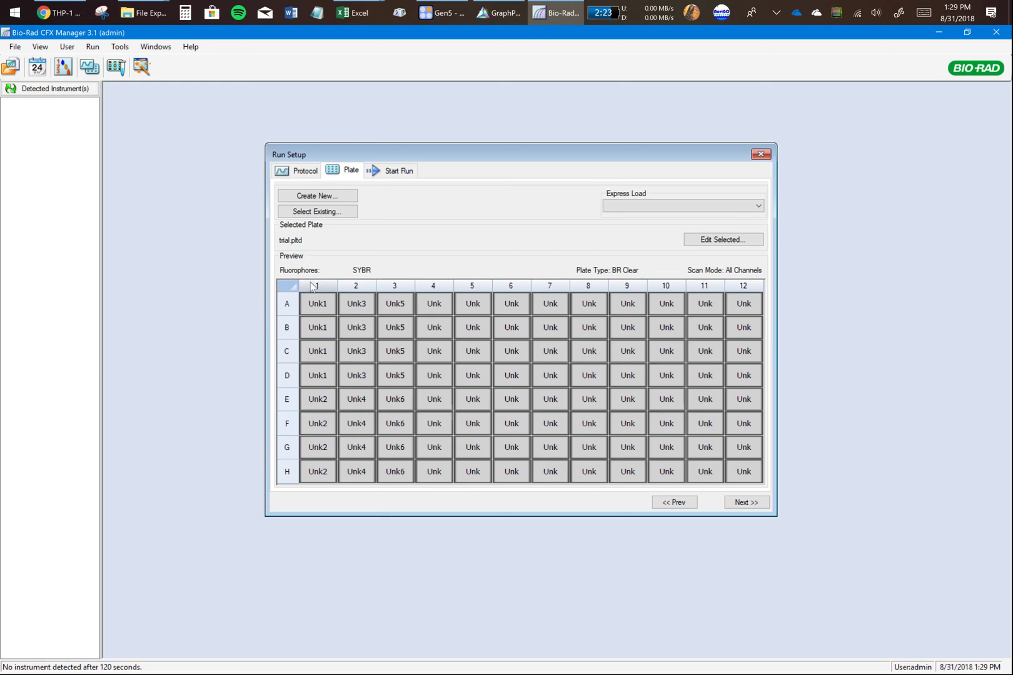
pyautogui.click(396, 174)
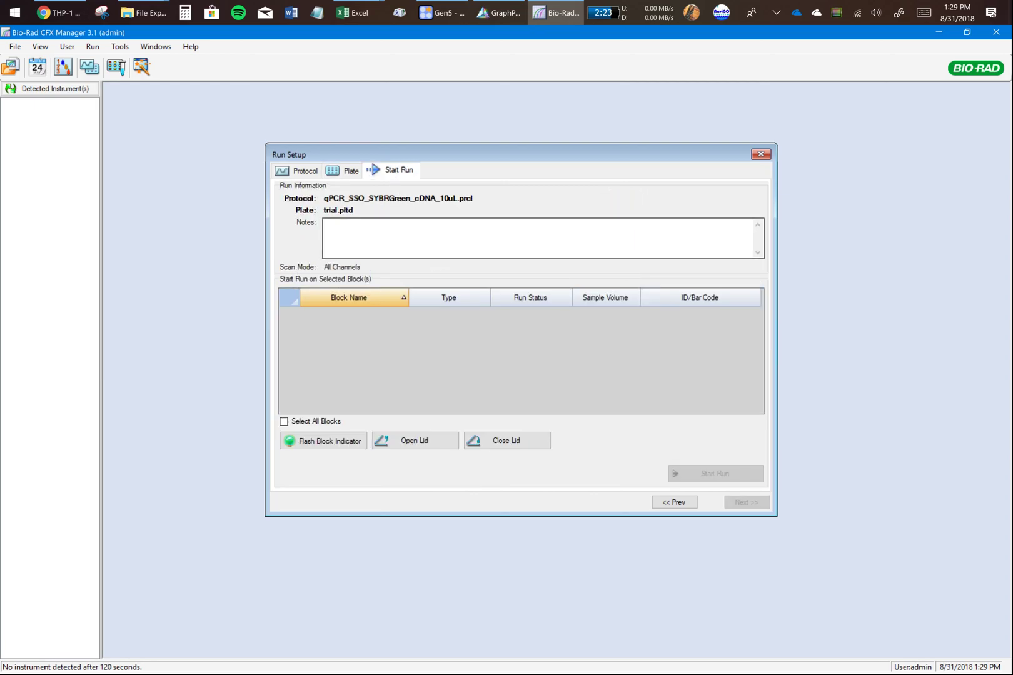
pyautogui.click(358, 174)
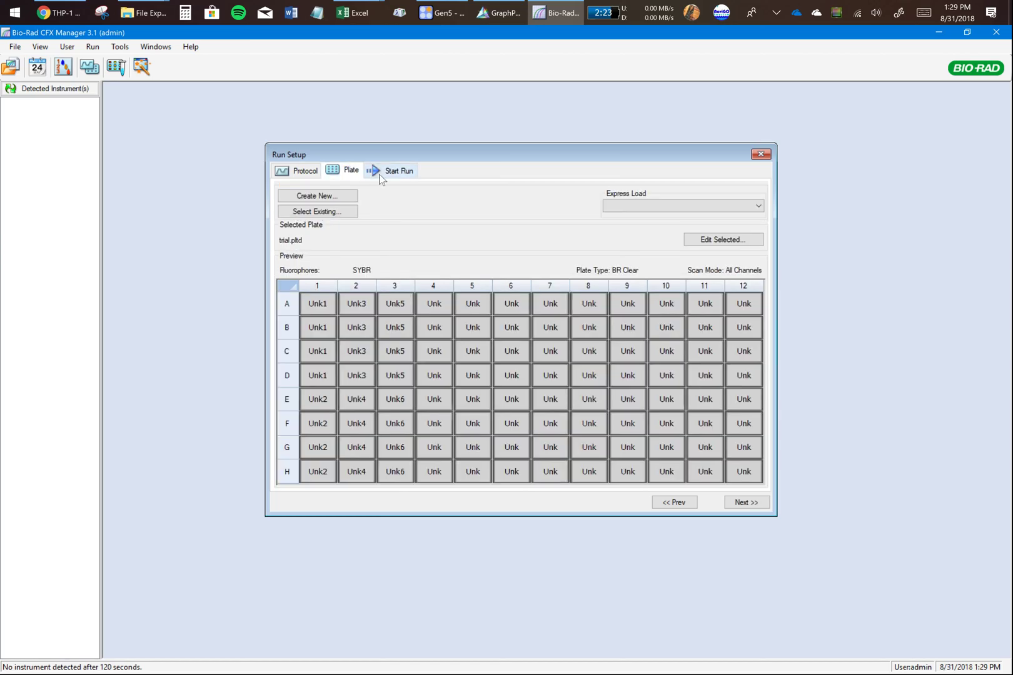